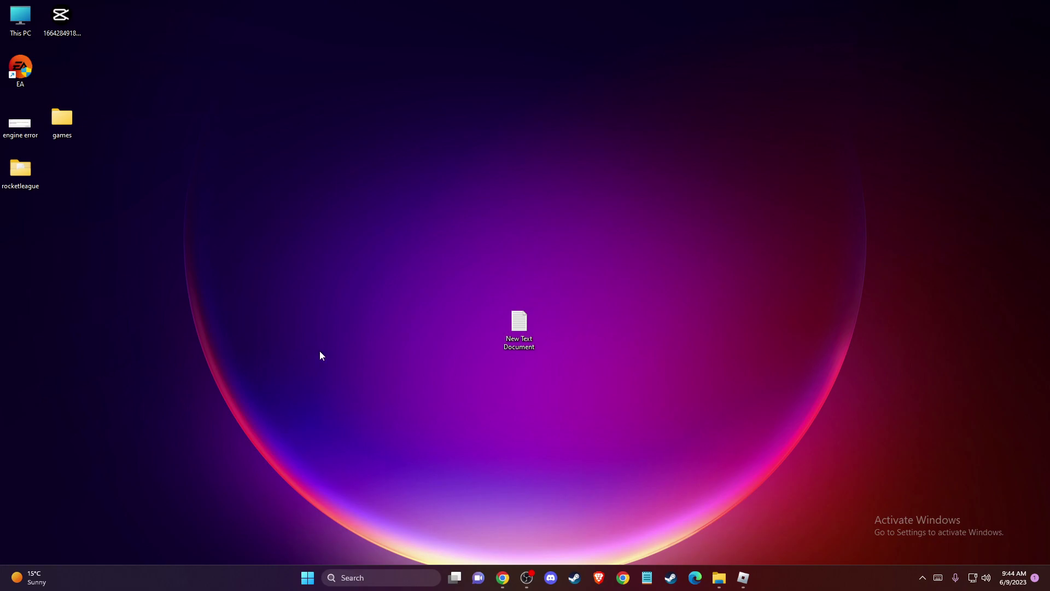
Launch GeForce Experience and check its Drivers page for updates, finding Game Ready Driver 535.98
{"action": "left_click", "coordinate": [359, 578]}
{"action": "type", "text": "EF"}
{"action": "key", "text": "BackSpace"}
{"action": "key", "text": "BackSpace"}
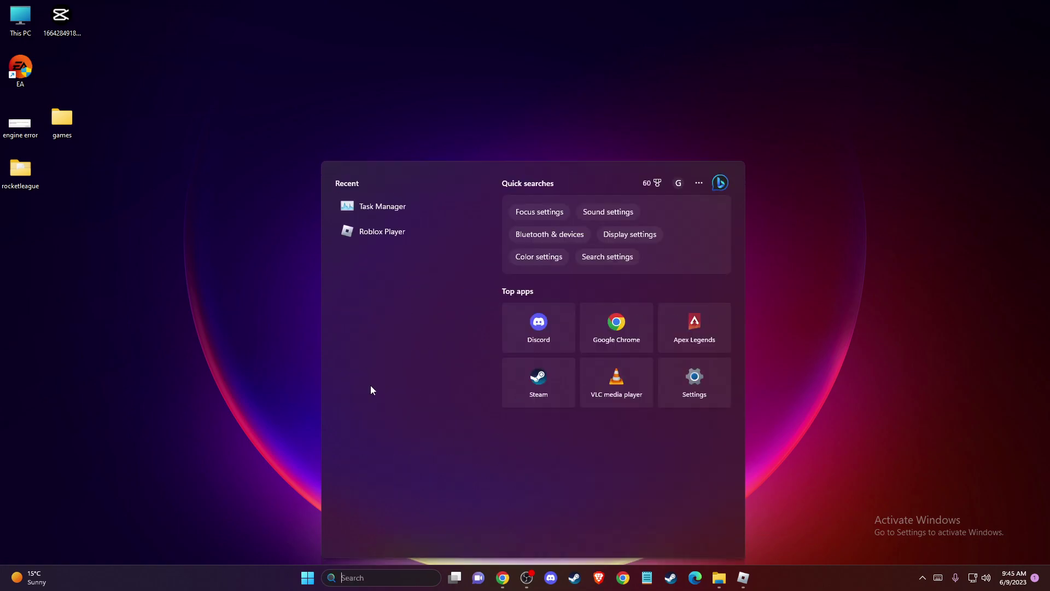
{"action": "type", "text": "GEFORce Experience"}
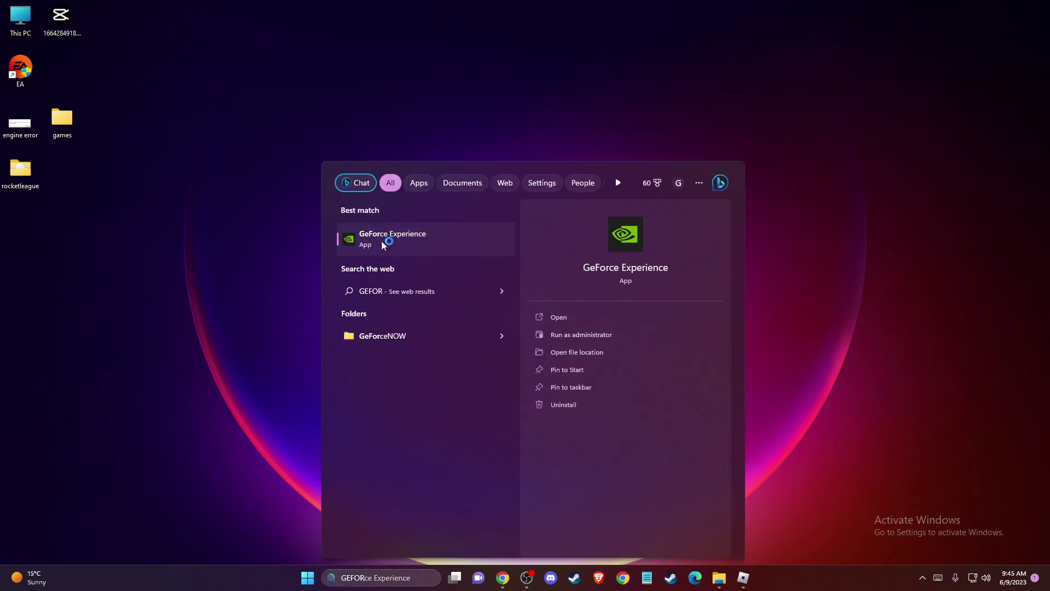
{"action": "left_click", "coordinate": [382, 239]}
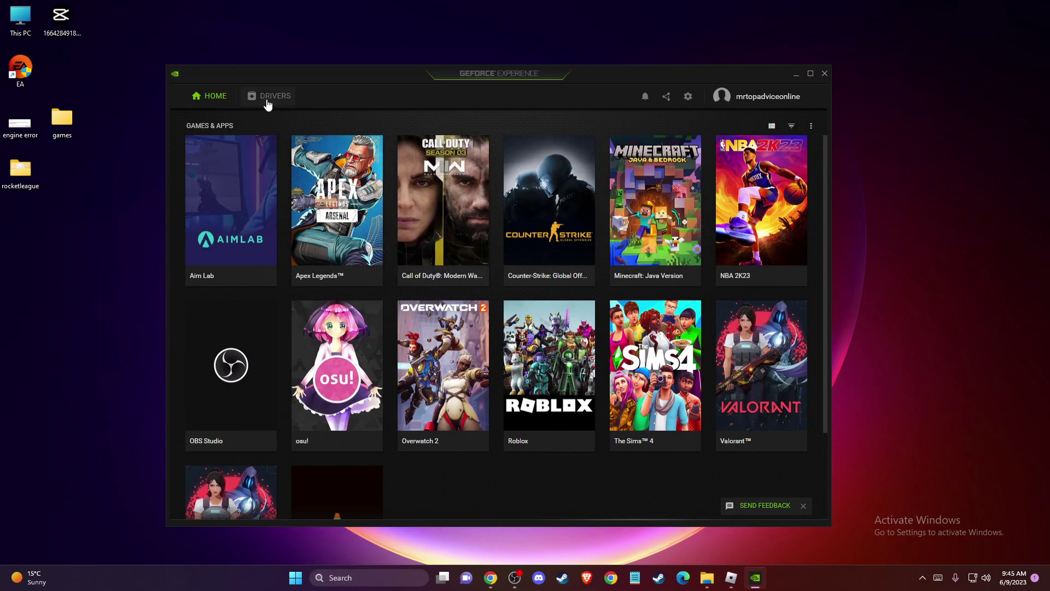
{"action": "left_click", "coordinate": [268, 97]}
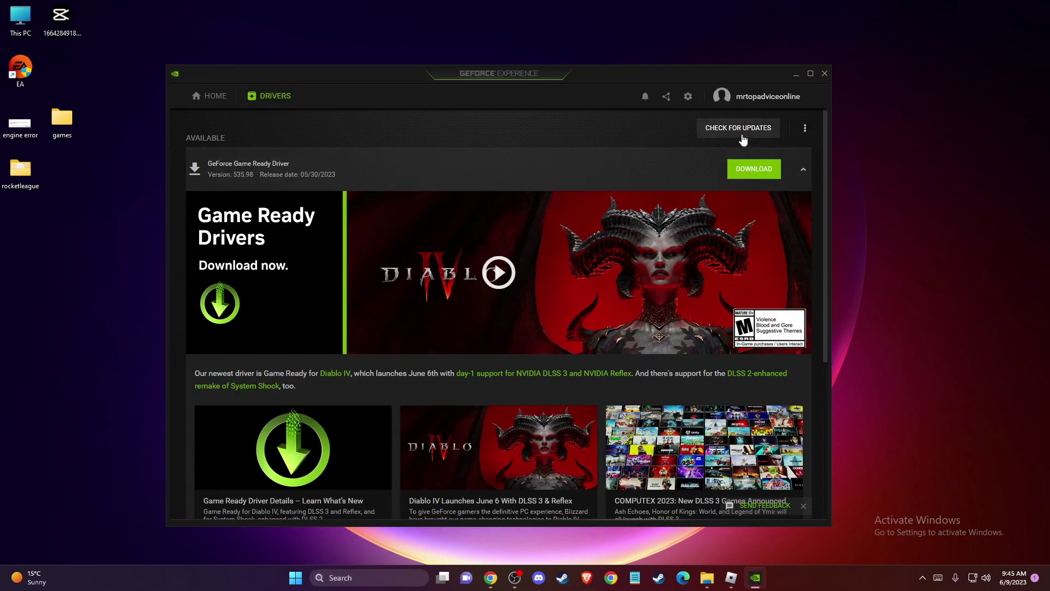
{"action": "left_click", "coordinate": [738, 128]}
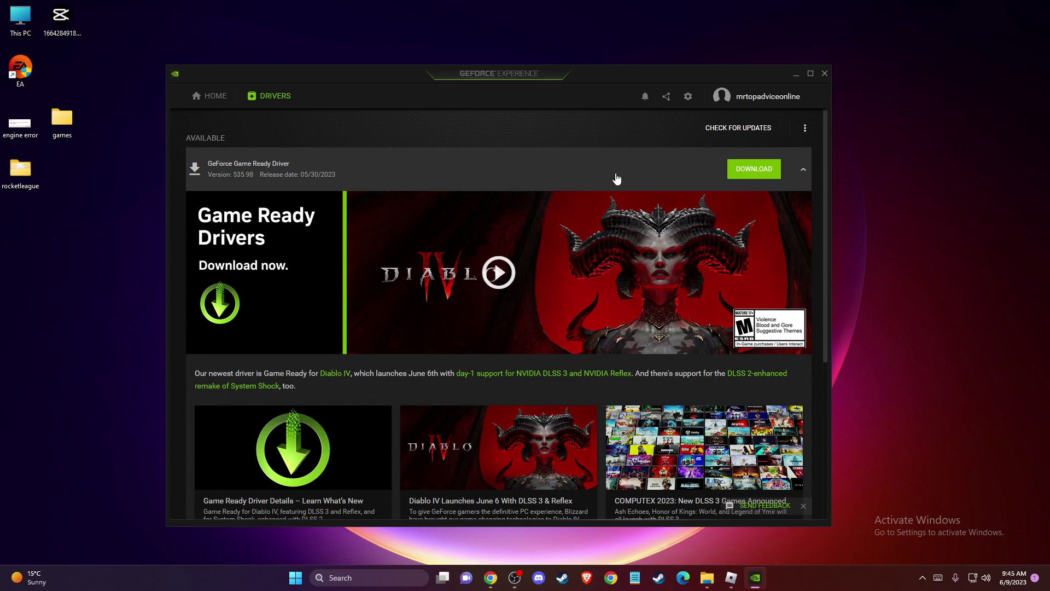
Close GeForce Experience and open the Windows Defender Firewall settings
{"action": "left_click", "coordinate": [824, 78]}
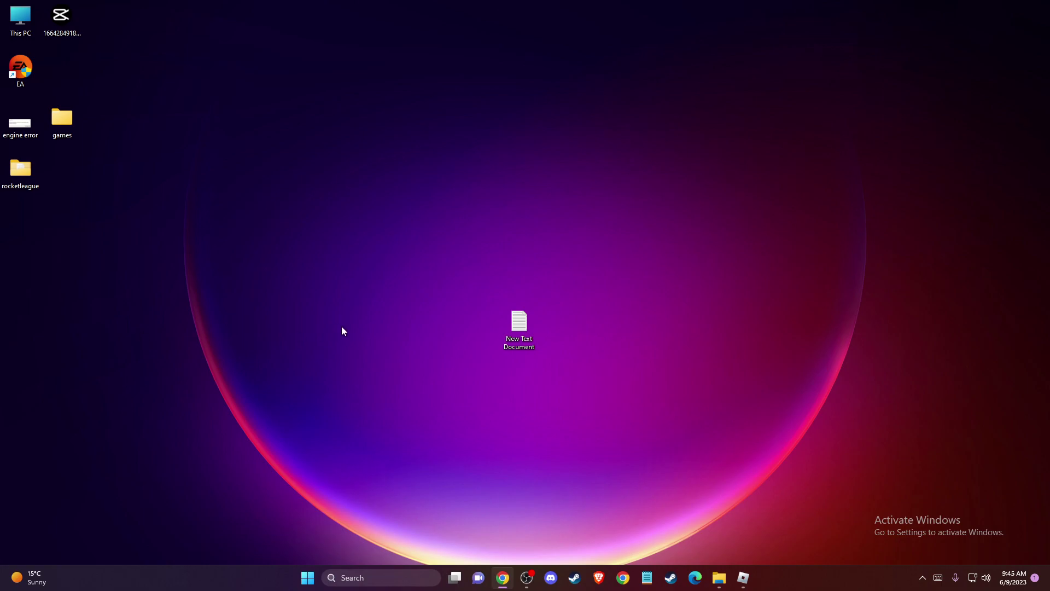
{"action": "left_click", "coordinate": [367, 581]}
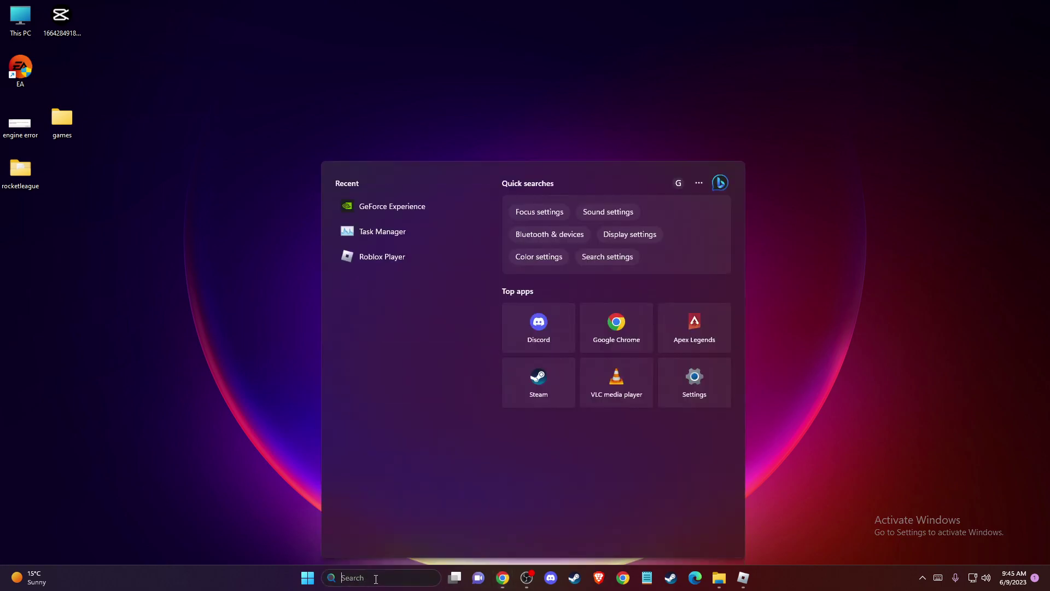
{"action": "type", "text": "WINDOWS DEF"}
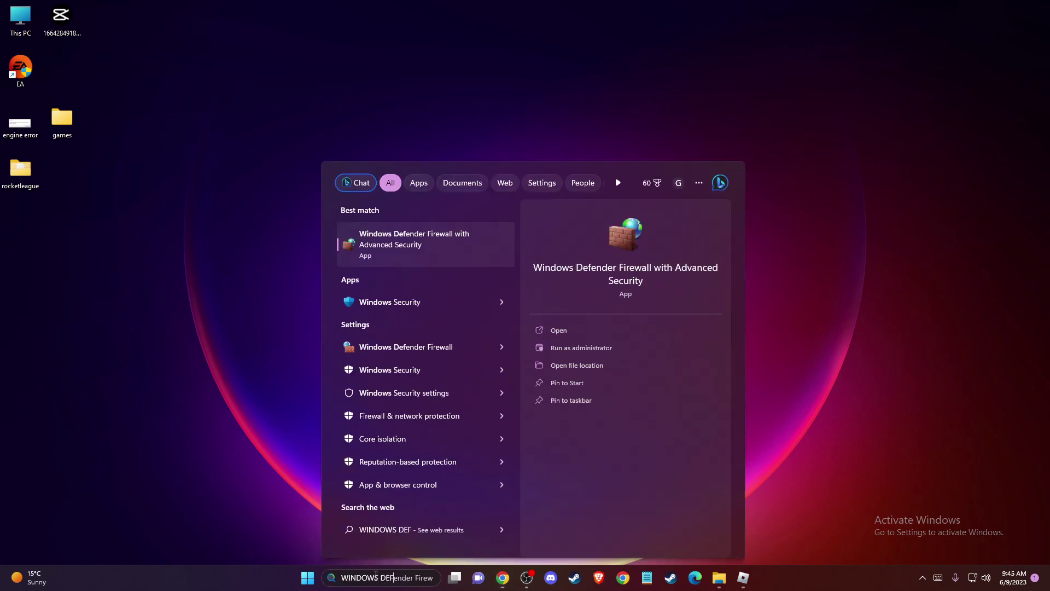
{"action": "left_click", "coordinate": [409, 348]}
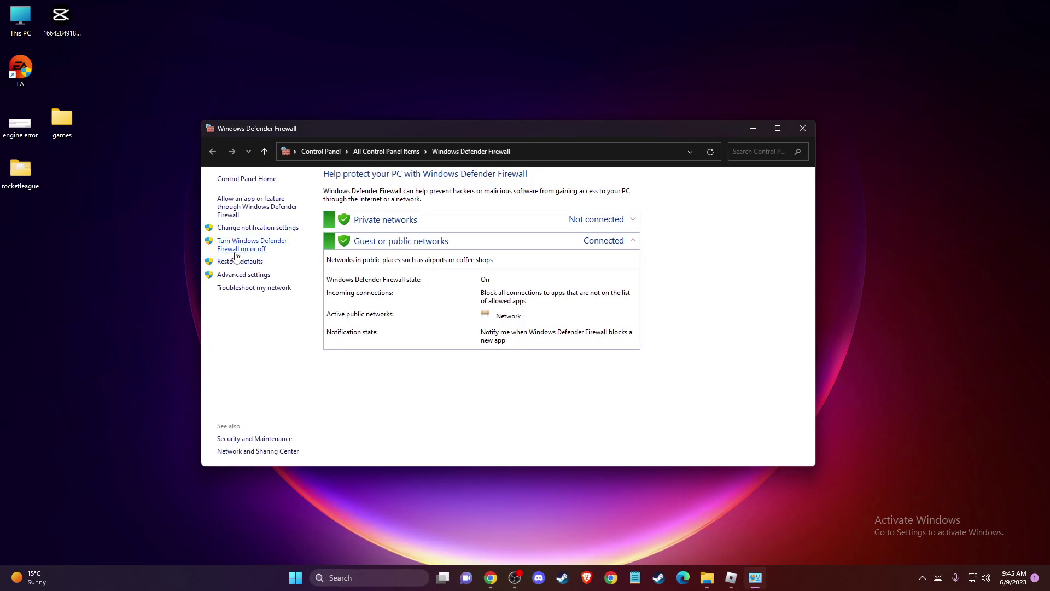
Select turning the firewall off for private and public networks, then cancel without applying
{"action": "left_click", "coordinate": [239, 249]}
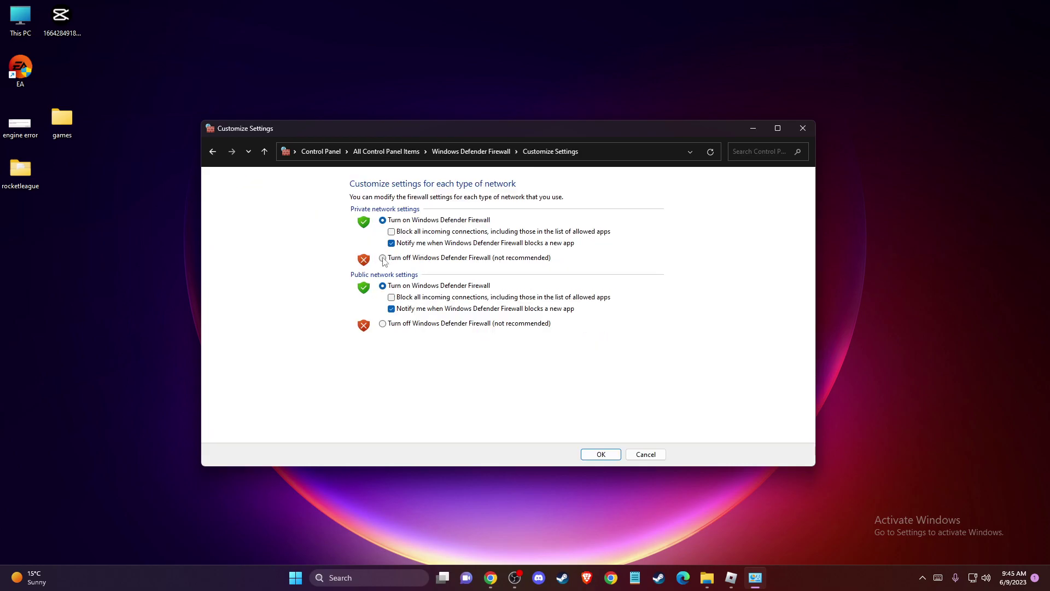
{"action": "left_click", "coordinate": [382, 258]}
{"action": "left_click", "coordinate": [383, 325]}
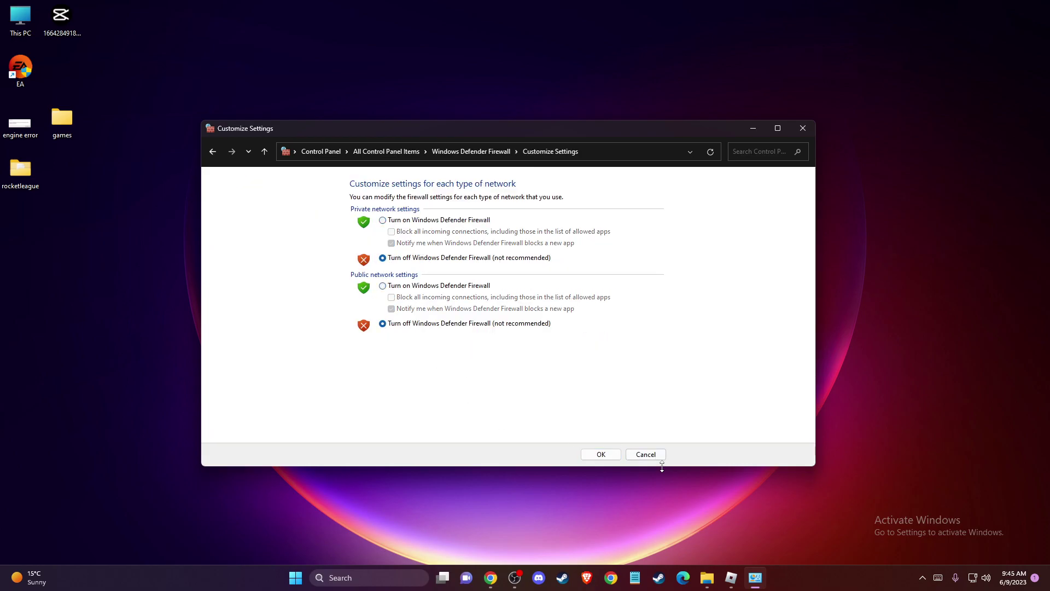
{"action": "left_click", "coordinate": [646, 454]}
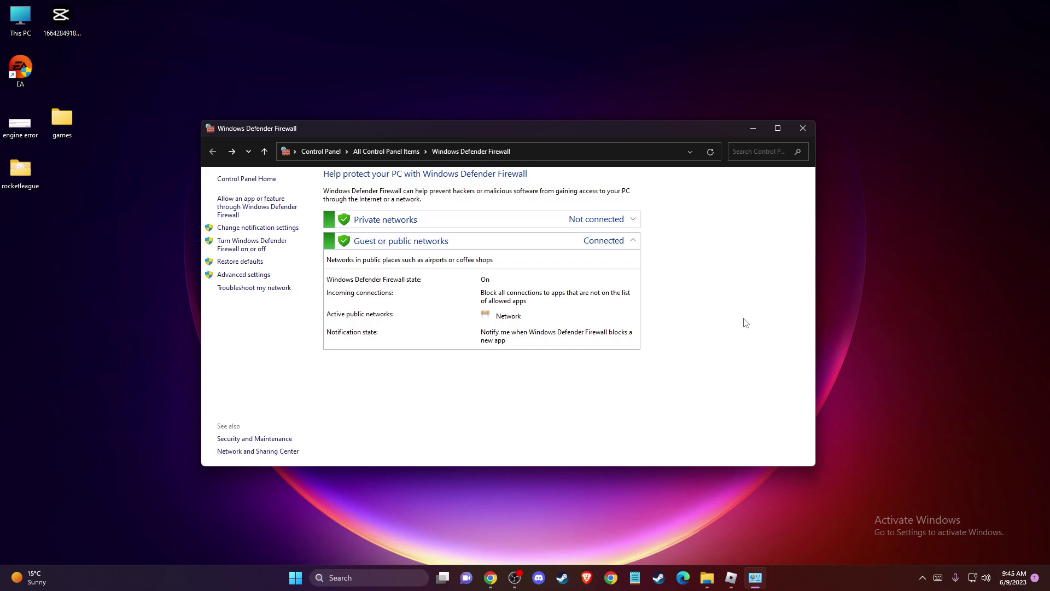
Close the firewall window and open Windows Security's Virus & threat protection, briefly visiting Firewall & network protection
{"action": "left_click", "coordinate": [806, 132]}
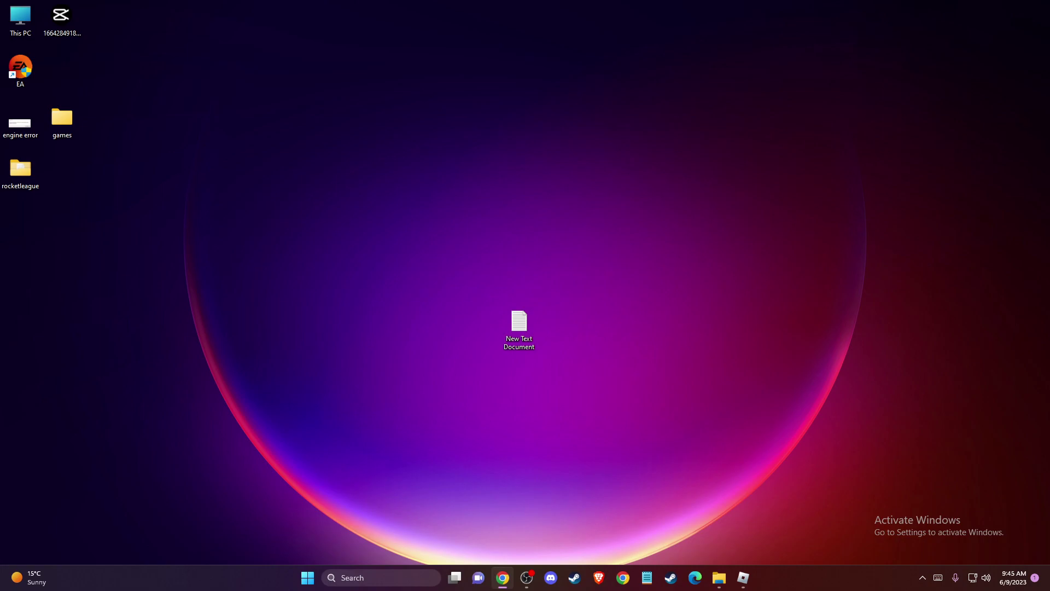
{"action": "left_click", "coordinate": [358, 579]}
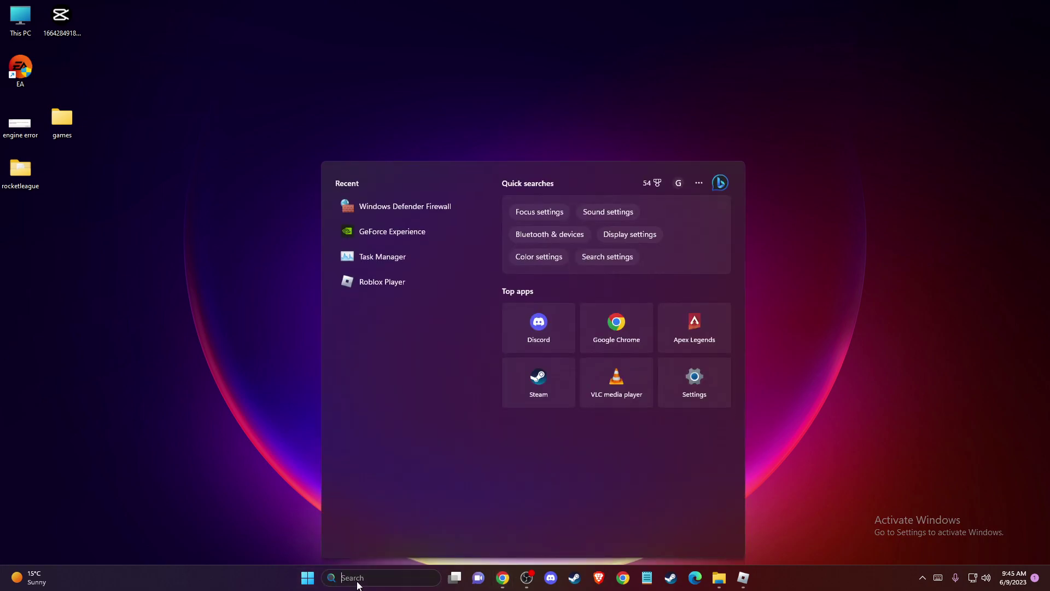
{"action": "type", "text": "virus & threat protection"}
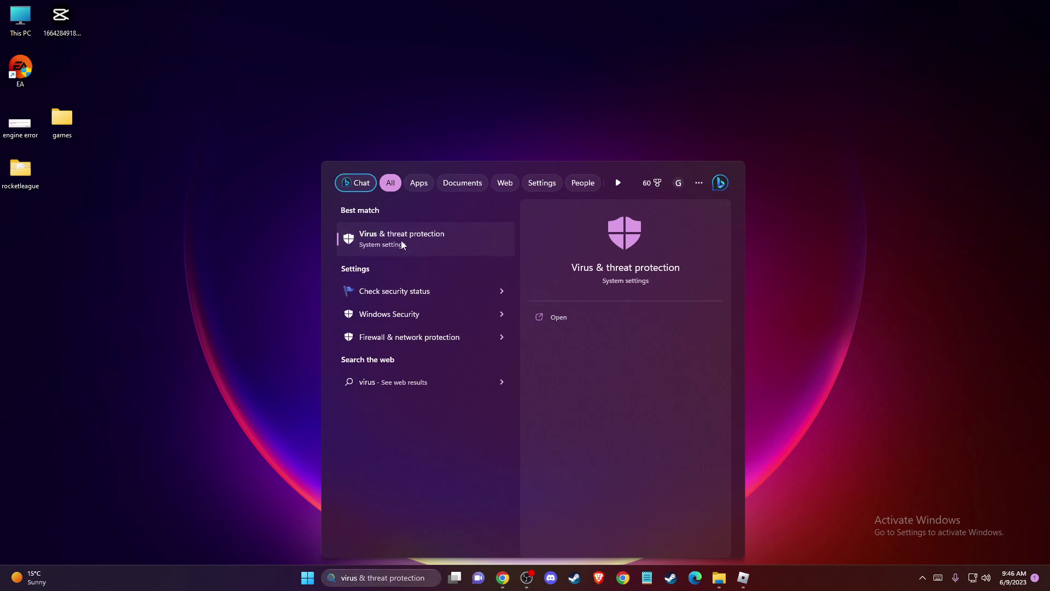
{"action": "left_click", "coordinate": [403, 245]}
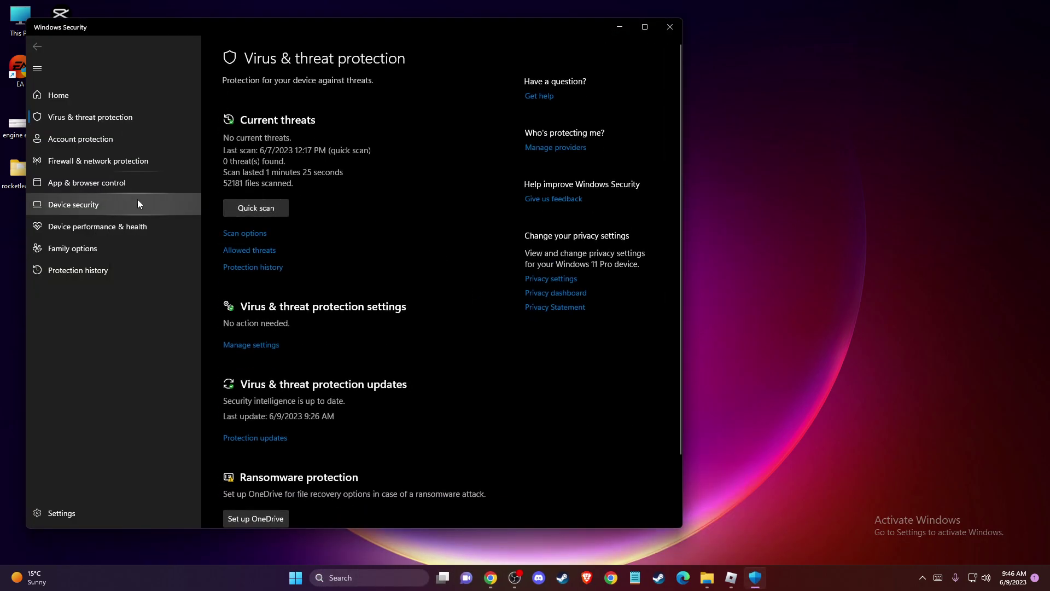
{"action": "scroll", "coordinate": [313, 257], "scroll_direction": "down", "scroll_amount": 3}
{"action": "scroll", "coordinate": [310, 255], "scroll_direction": "up", "scroll_amount": 3}
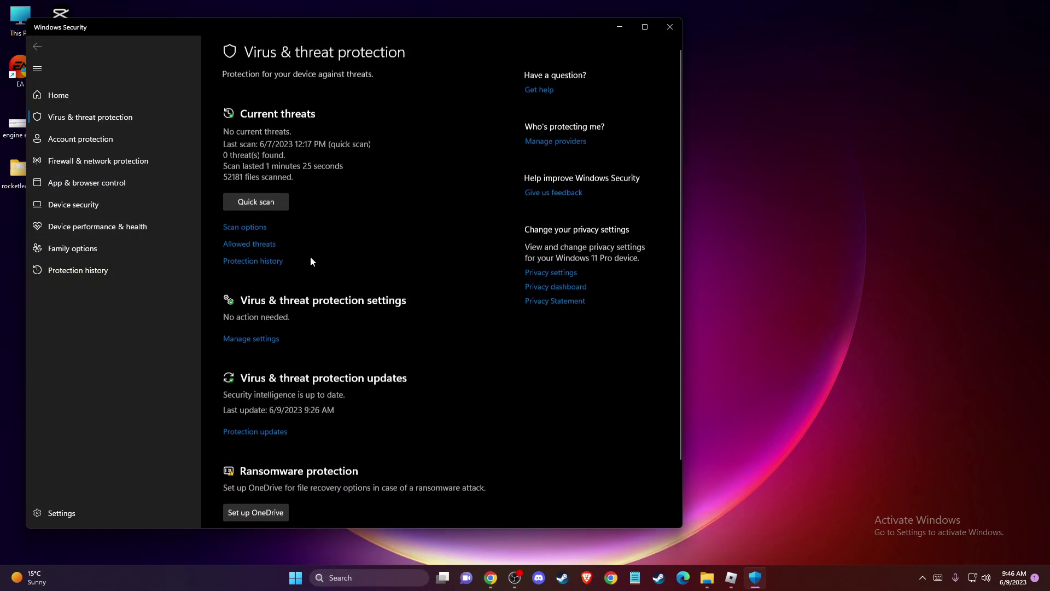
{"action": "left_click", "coordinate": [94, 163]}
{"action": "left_click", "coordinate": [88, 122]}
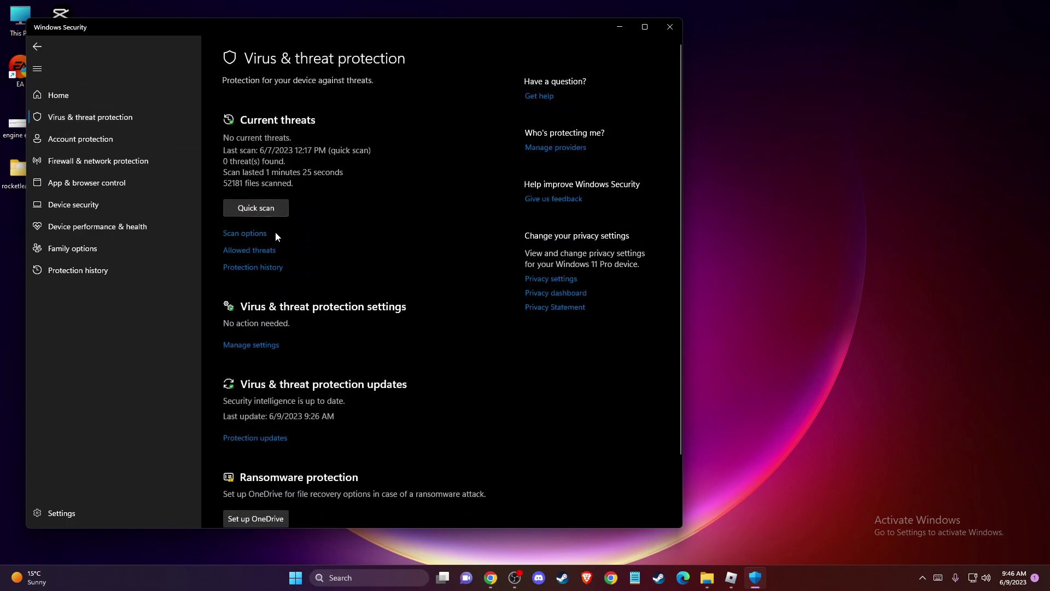
{"action": "scroll", "coordinate": [284, 277], "scroll_direction": "down", "scroll_amount": 2}
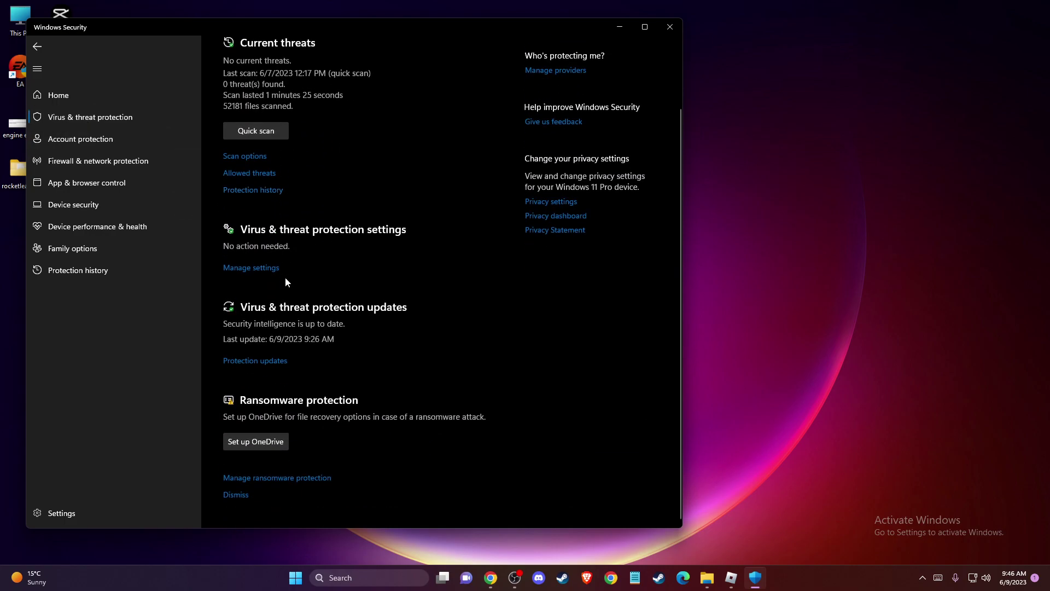
Open the Virus & threat protection settings, look at Controlled folder access, and return
{"action": "left_click", "coordinate": [246, 268]}
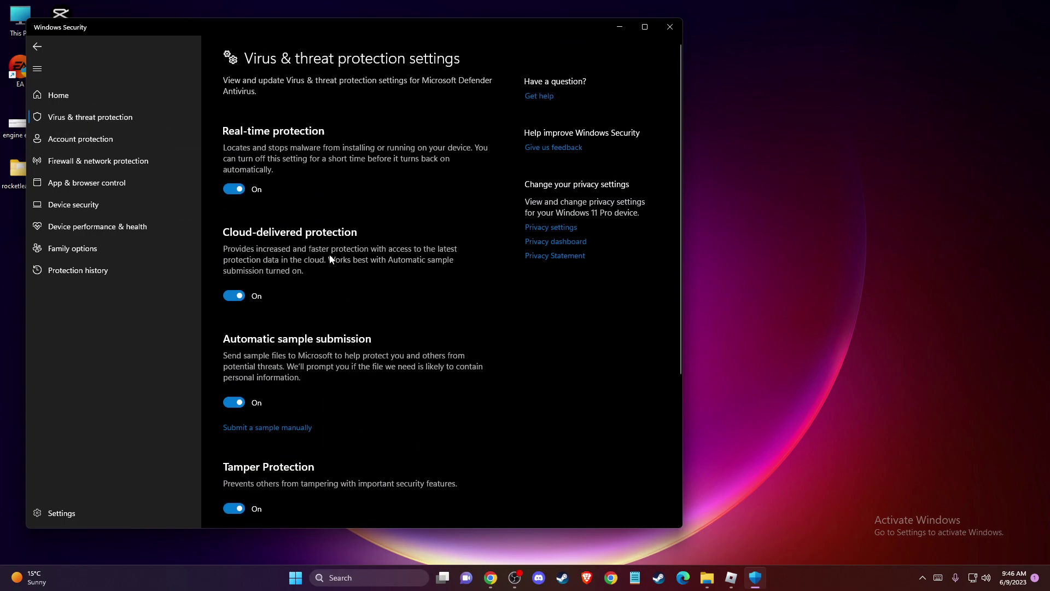
{"action": "scroll", "coordinate": [330, 255], "scroll_direction": "down", "scroll_amount": 5}
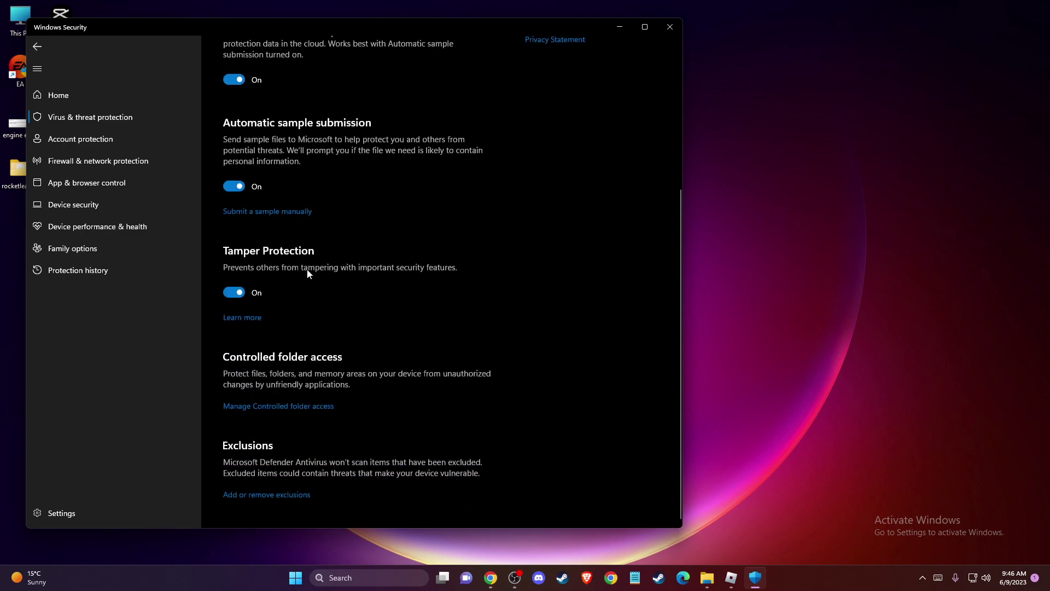
{"action": "scroll", "coordinate": [271, 405], "scroll_direction": "up", "scroll_amount": 2}
{"action": "scroll", "coordinate": [271, 406], "scroll_direction": "down", "scroll_amount": 2}
{"action": "left_click", "coordinate": [270, 405]}
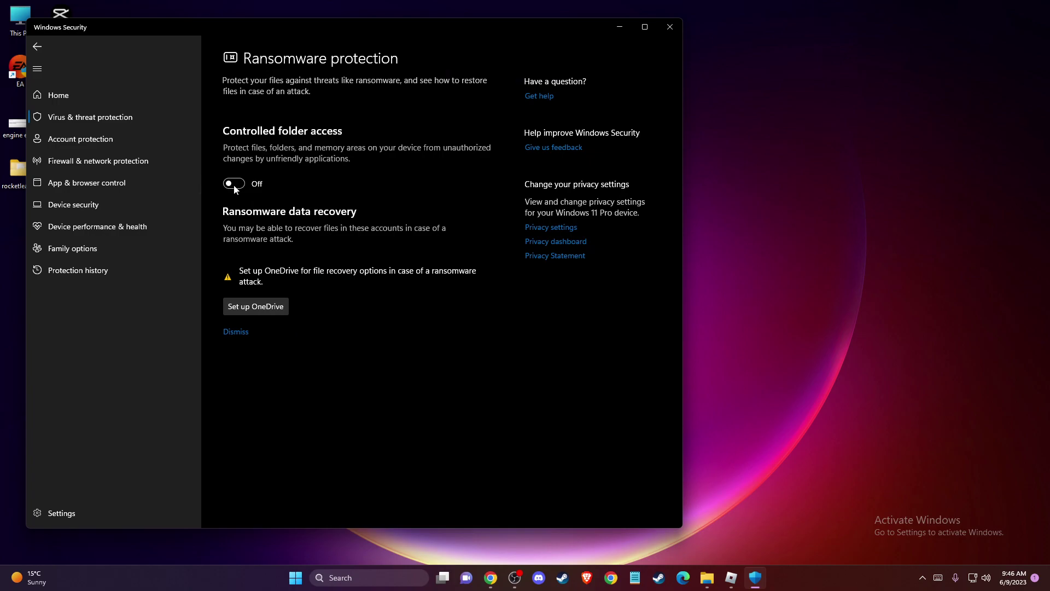
{"action": "left_click", "coordinate": [36, 47]}
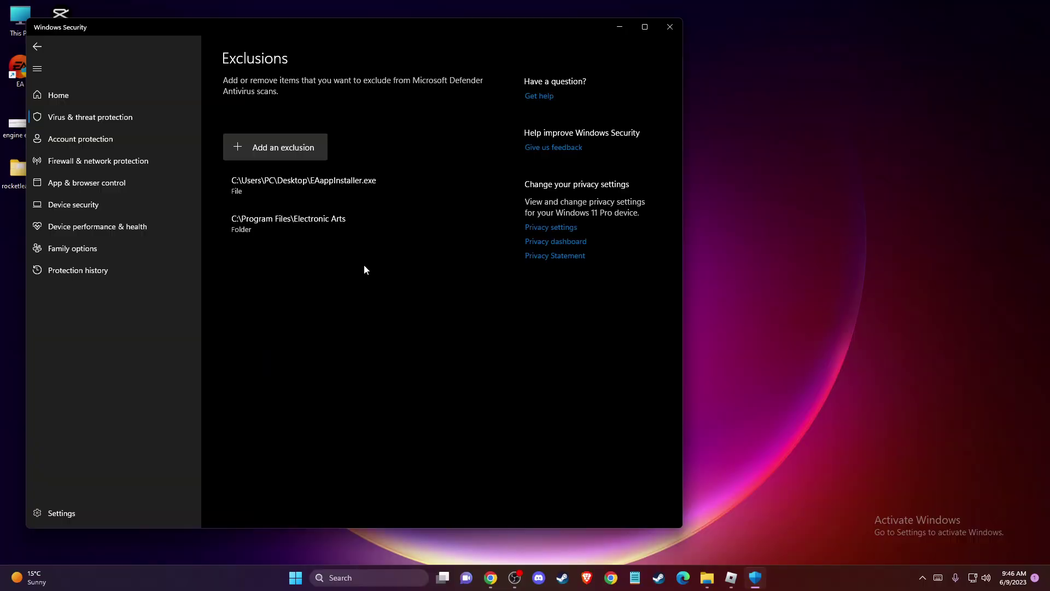
Start adding a folder exclusion and browse from drive C through Users into the profile's AppData
{"action": "left_click", "coordinate": [284, 145]}
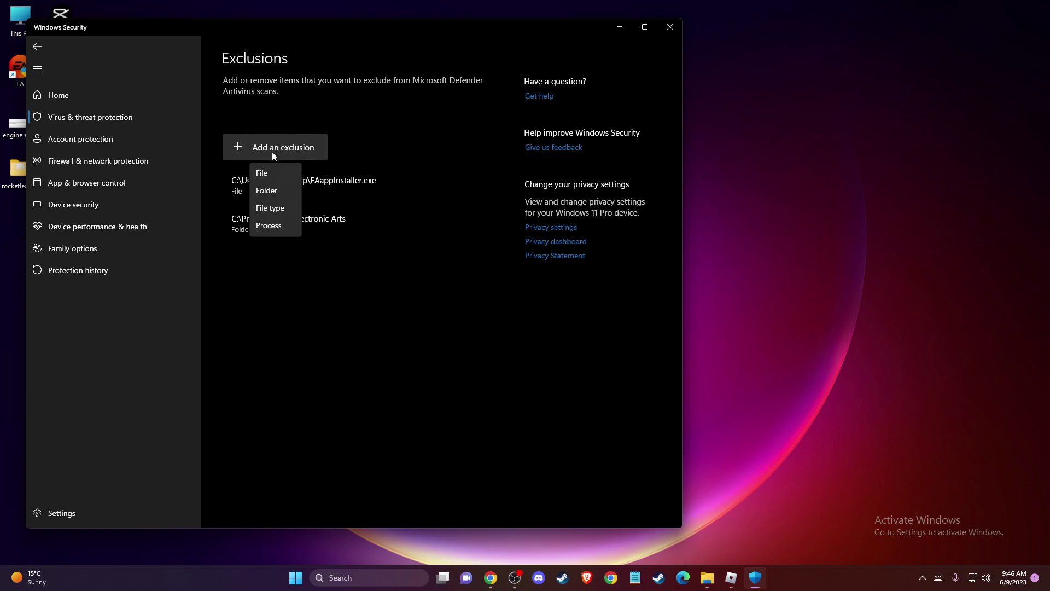
{"action": "left_click", "coordinate": [270, 190]}
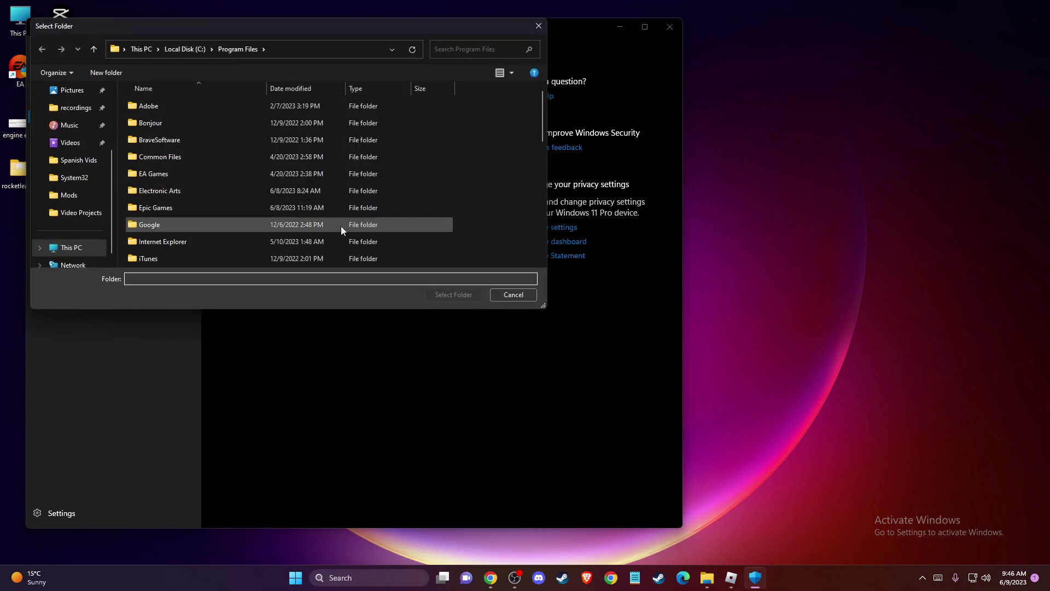
{"action": "left_click", "coordinate": [176, 48]}
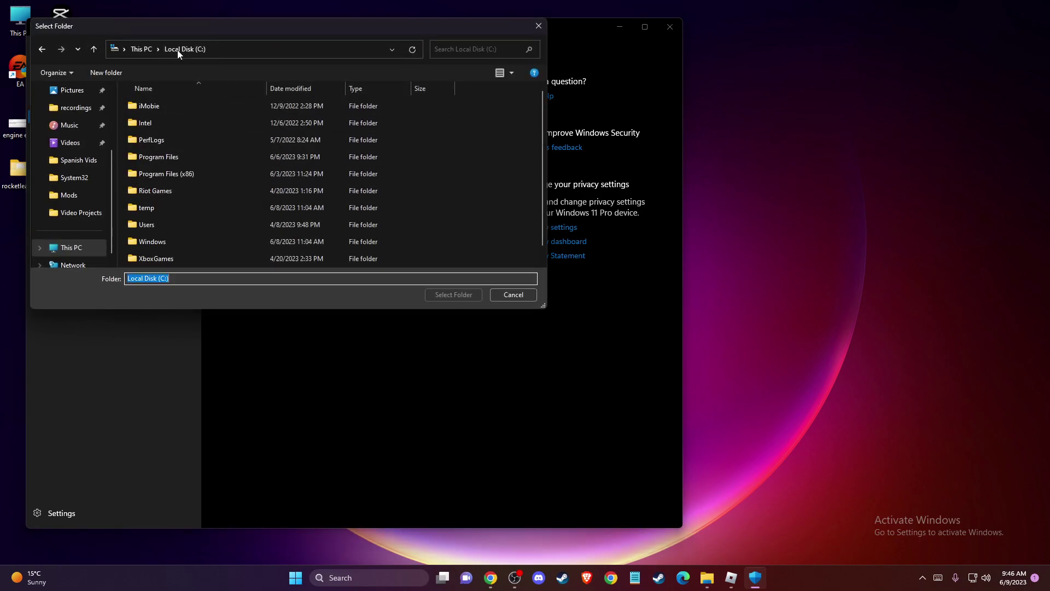
{"action": "double_click", "coordinate": [153, 223]}
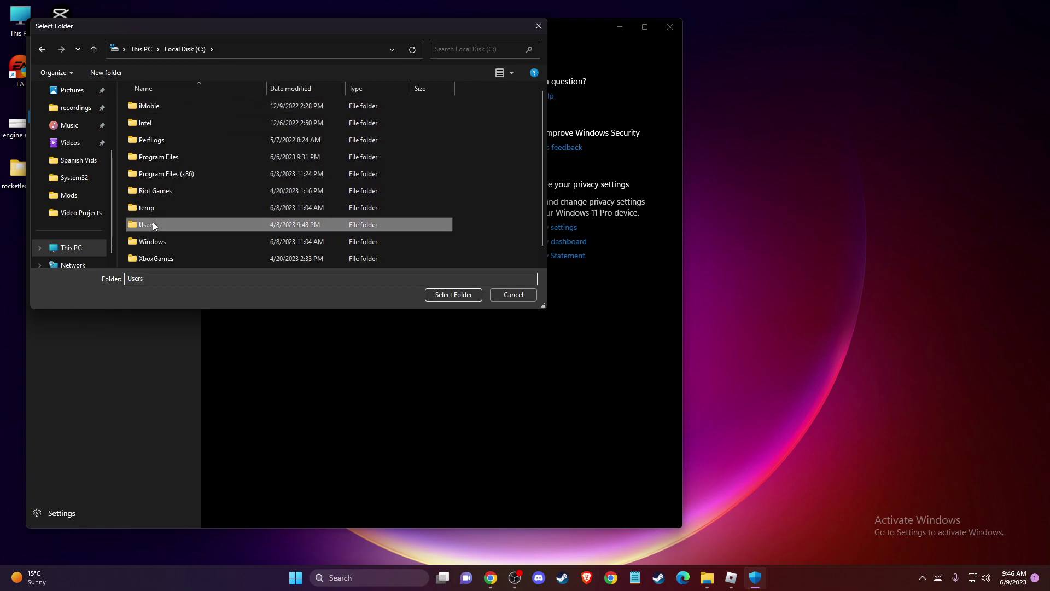
{"action": "double_click", "coordinate": [163, 106]}
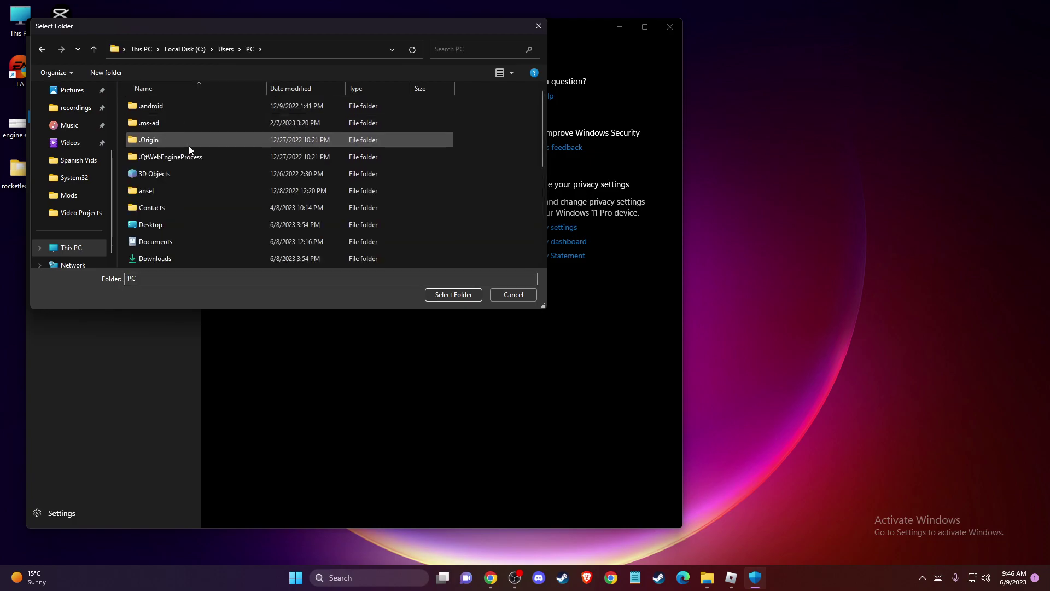
{"action": "double_click", "coordinate": [178, 260]}
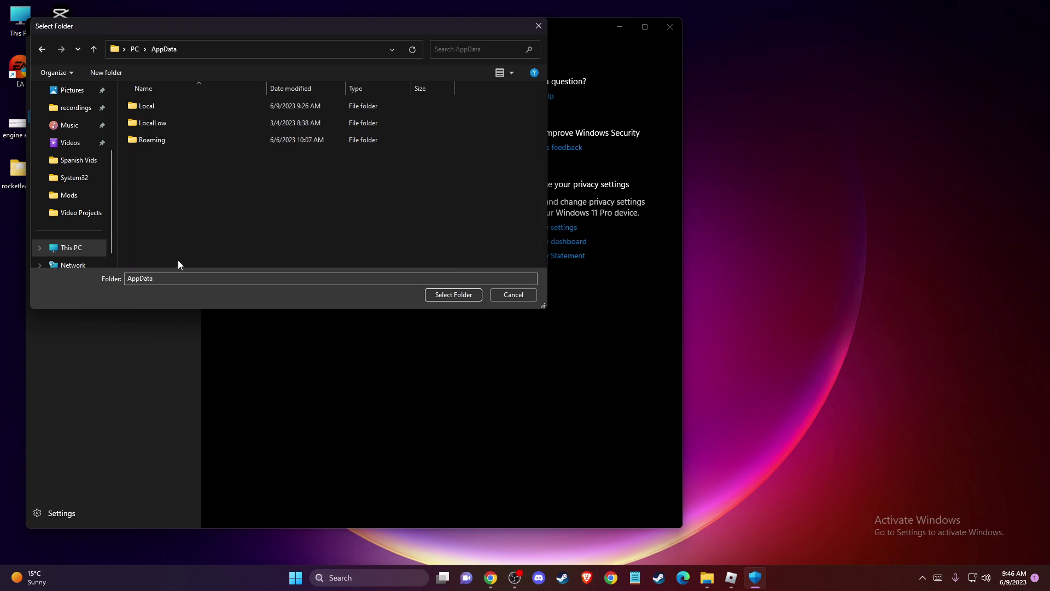
Select AppData\Local\Roblox as the excluded folder, then close Windows Security
{"action": "left_click", "coordinate": [155, 106]}
{"action": "double_click", "coordinate": [155, 105]}
{"action": "key", "text": "r"}
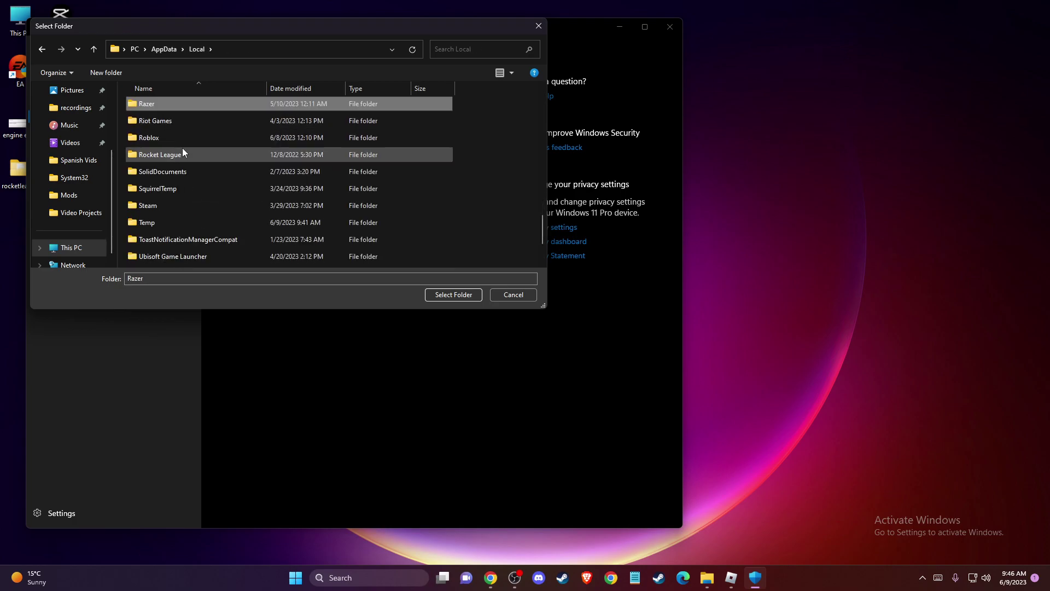
{"action": "key", "text": "r"}
{"action": "left_click", "coordinate": [152, 139]}
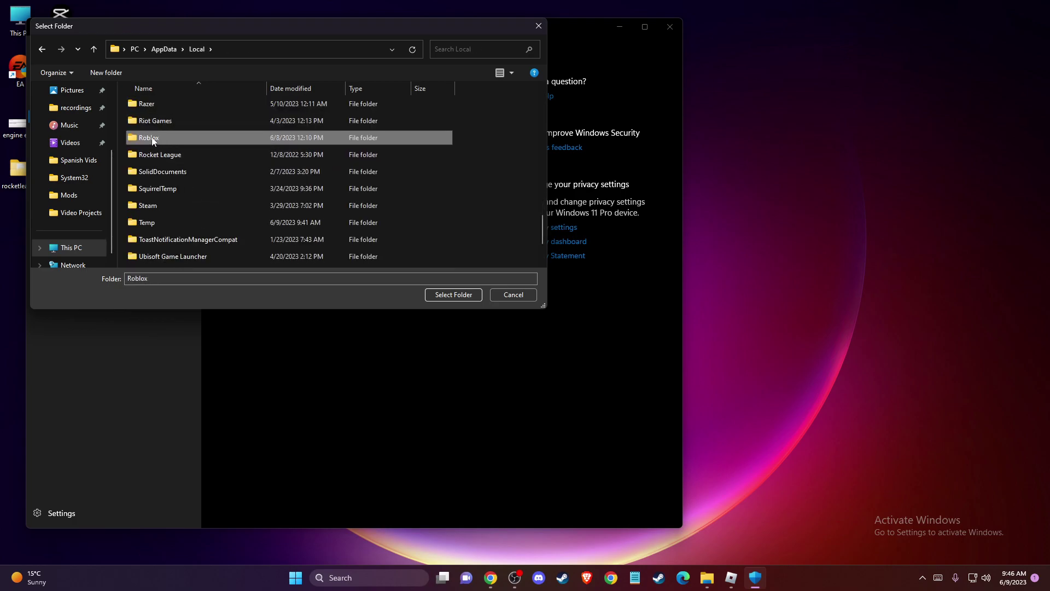
{"action": "left_click", "coordinate": [453, 295]}
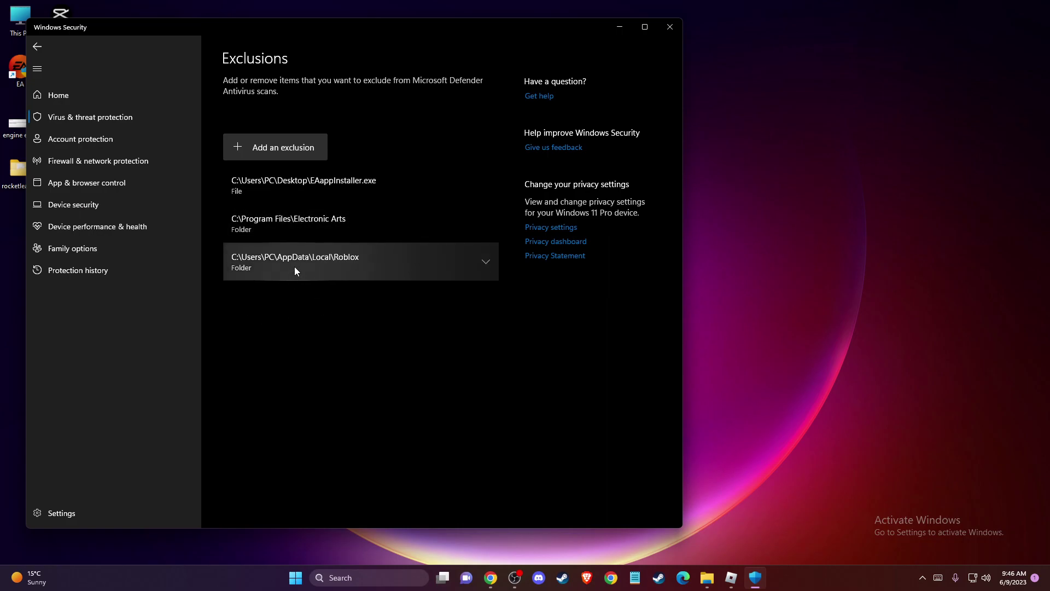
{"action": "left_click", "coordinate": [669, 26]}
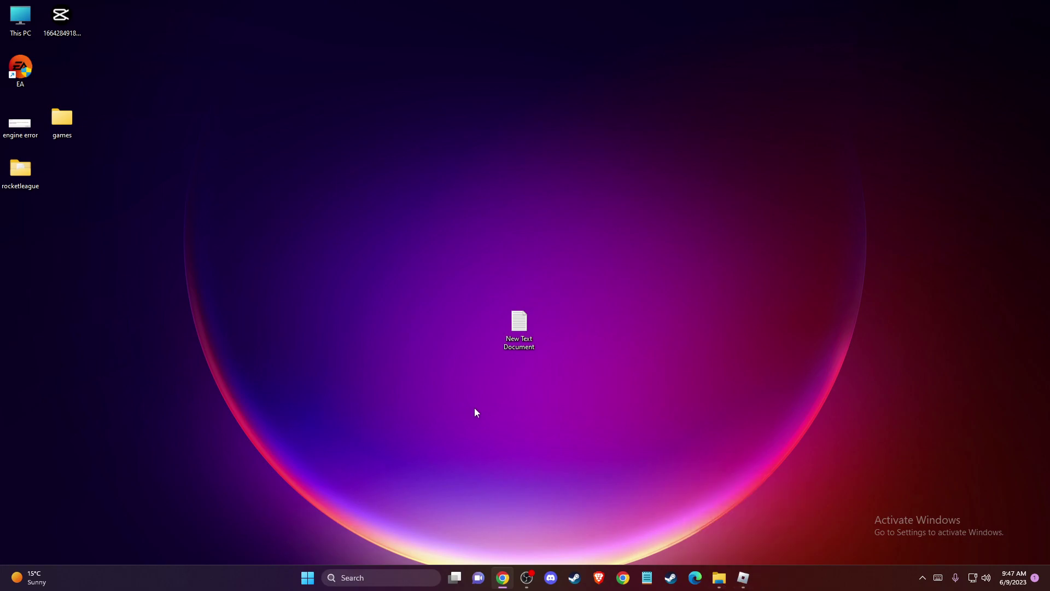
Open Task Manager and jump from Roblox Game Client to its process in the Details list
{"action": "left_click", "coordinate": [345, 568]}
{"action": "type", "text": "task Manager"}
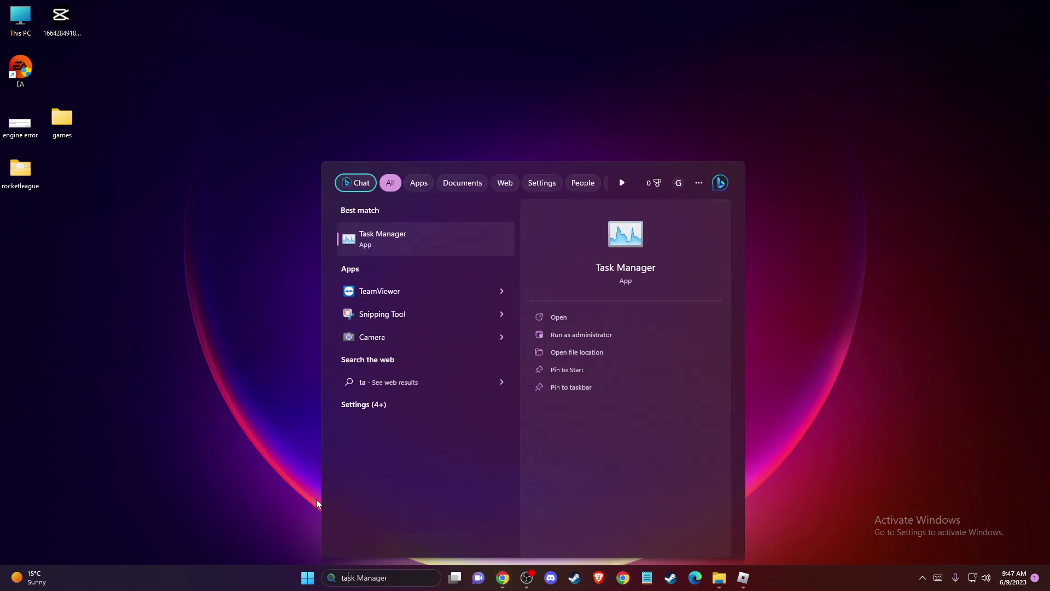
{"action": "left_click", "coordinate": [388, 251]}
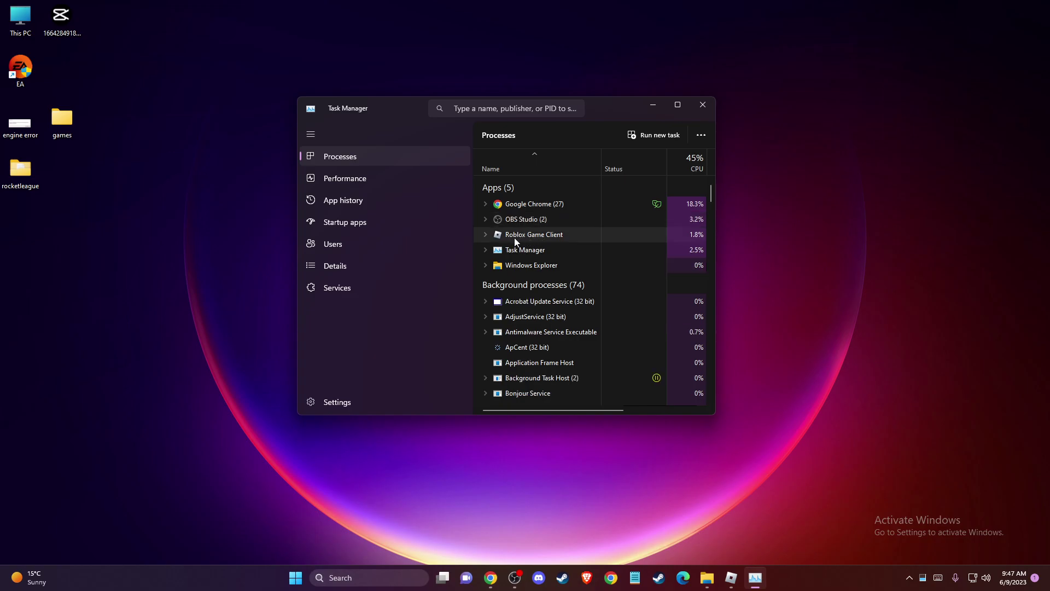
{"action": "right_click", "coordinate": [514, 237]}
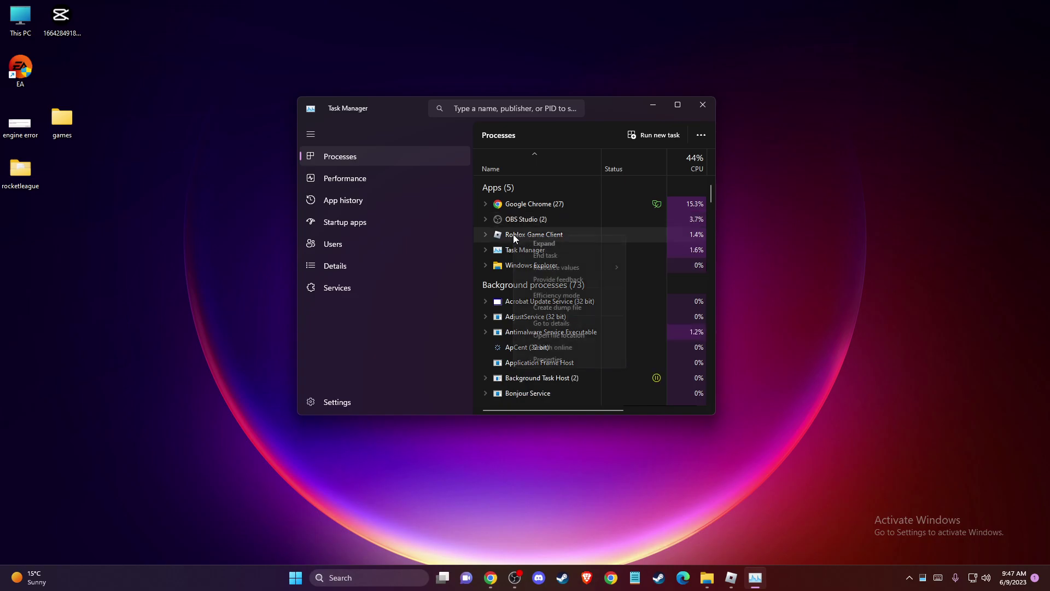
{"action": "left_click", "coordinate": [551, 324]}
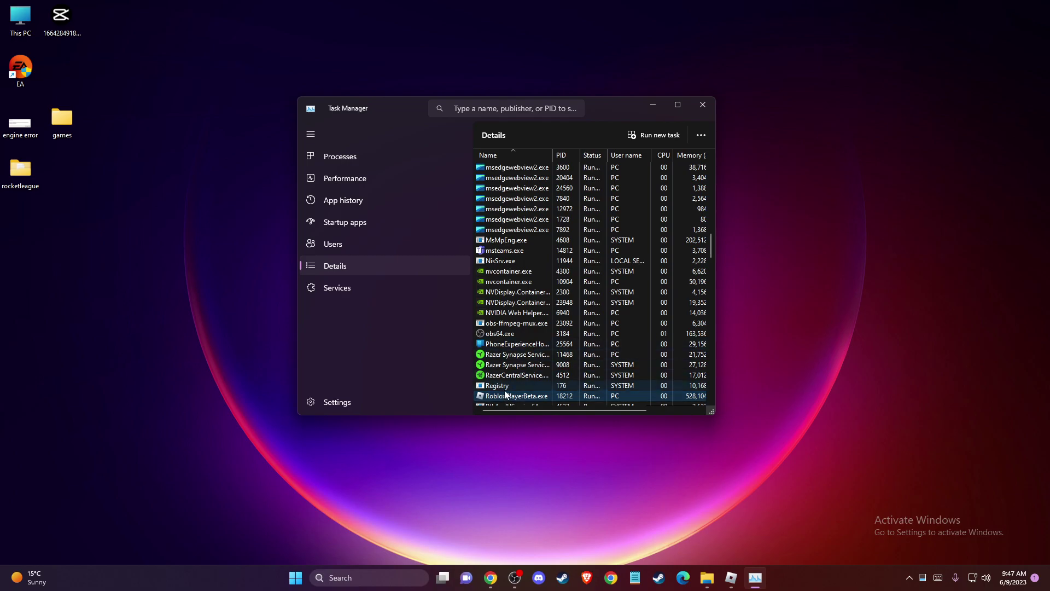
Set RobloxPlayerBeta.exe priority to High, then close Task Manager and the Roblox client
{"action": "right_click", "coordinate": [497, 397]}
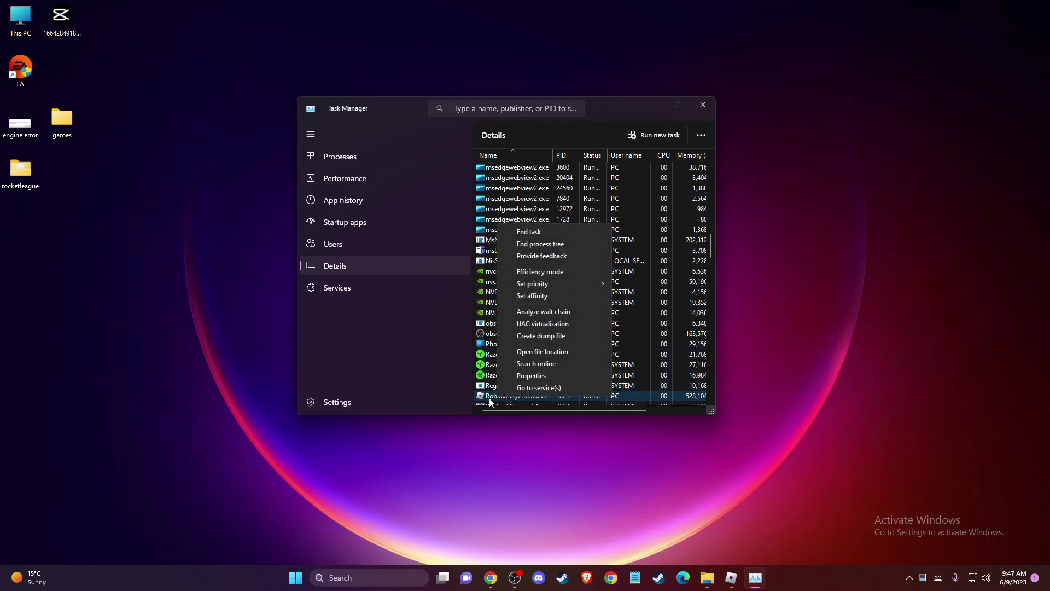
{"action": "mouse_move", "coordinate": [536, 284]}
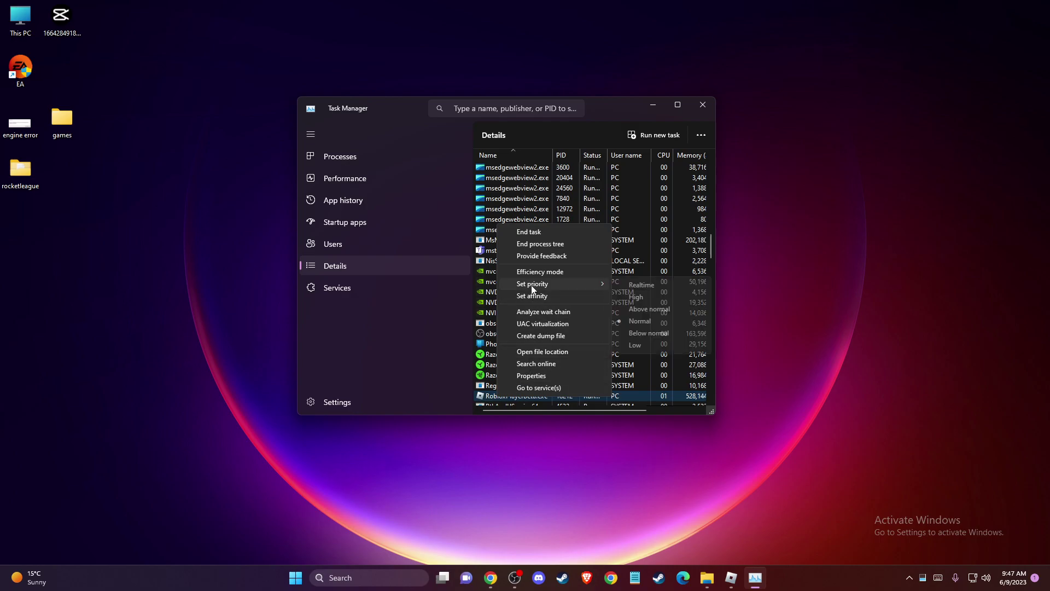
{"action": "left_click", "coordinate": [636, 297]}
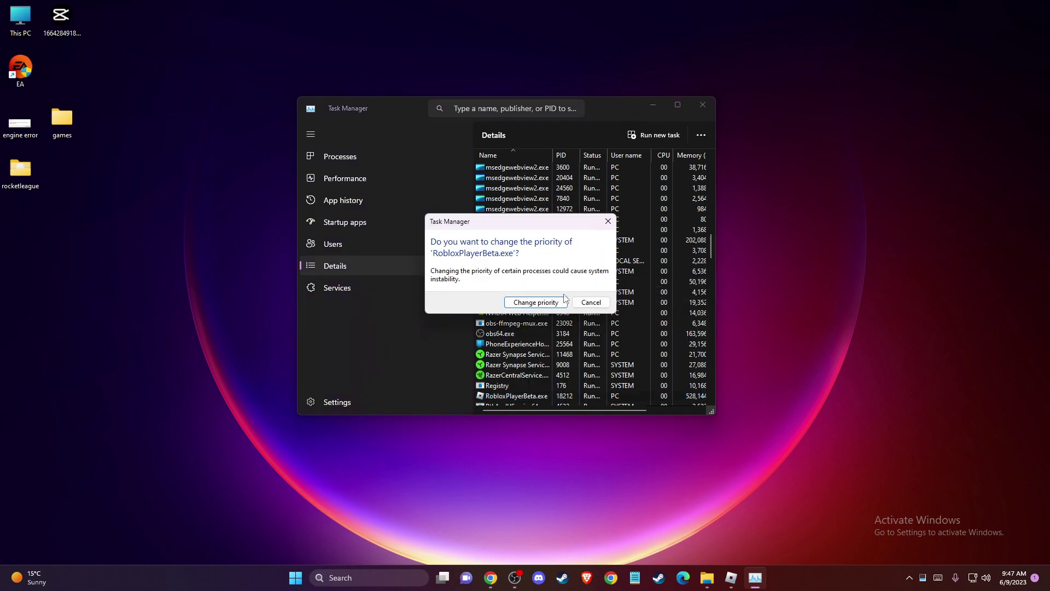
{"action": "left_click", "coordinate": [539, 302]}
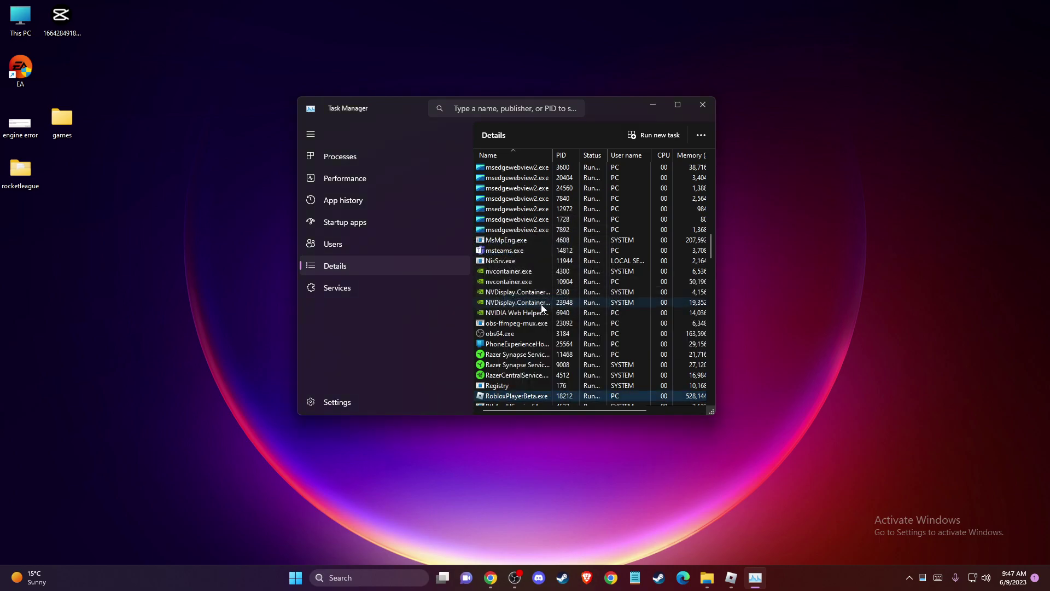
{"action": "left_click", "coordinate": [703, 104]}
{"action": "right_click", "coordinate": [742, 576]}
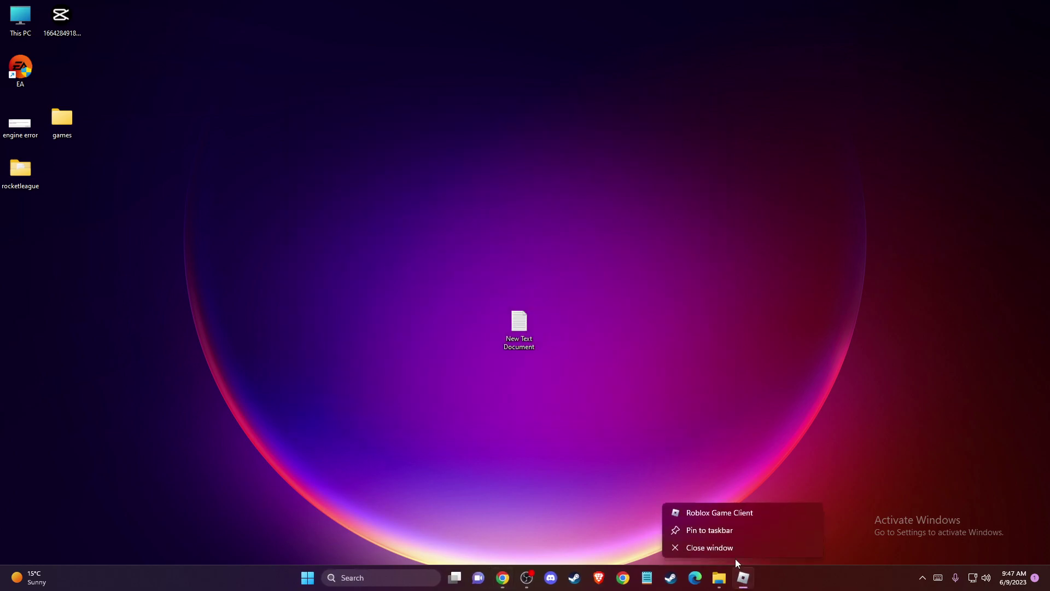
{"action": "left_click", "coordinate": [725, 549]}
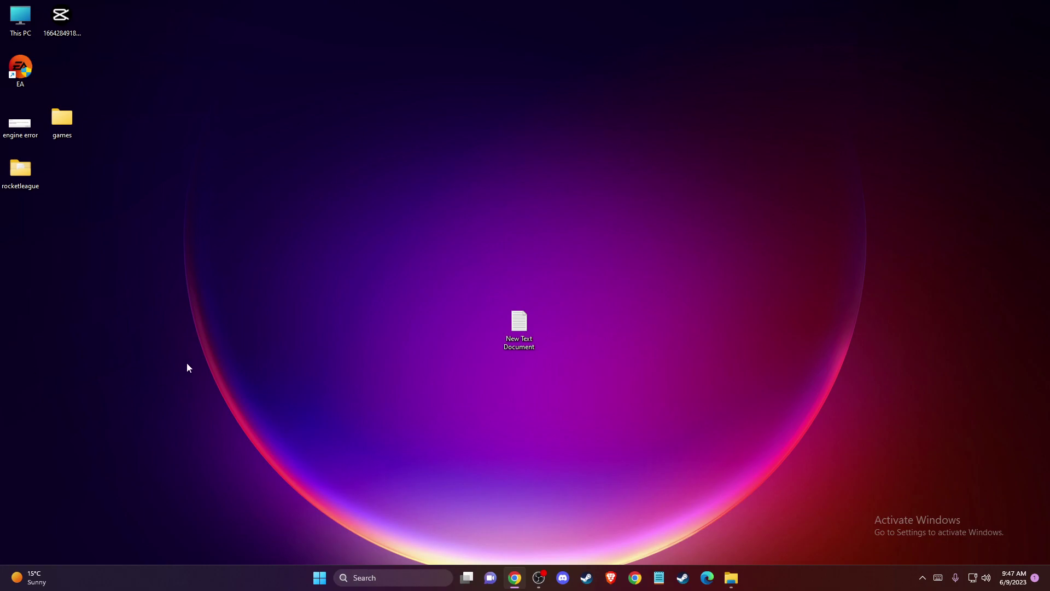
Open %temp%\roblox via Run, delete all 11 folders inside, and close the window
{"action": "key", "text": "super+r"}
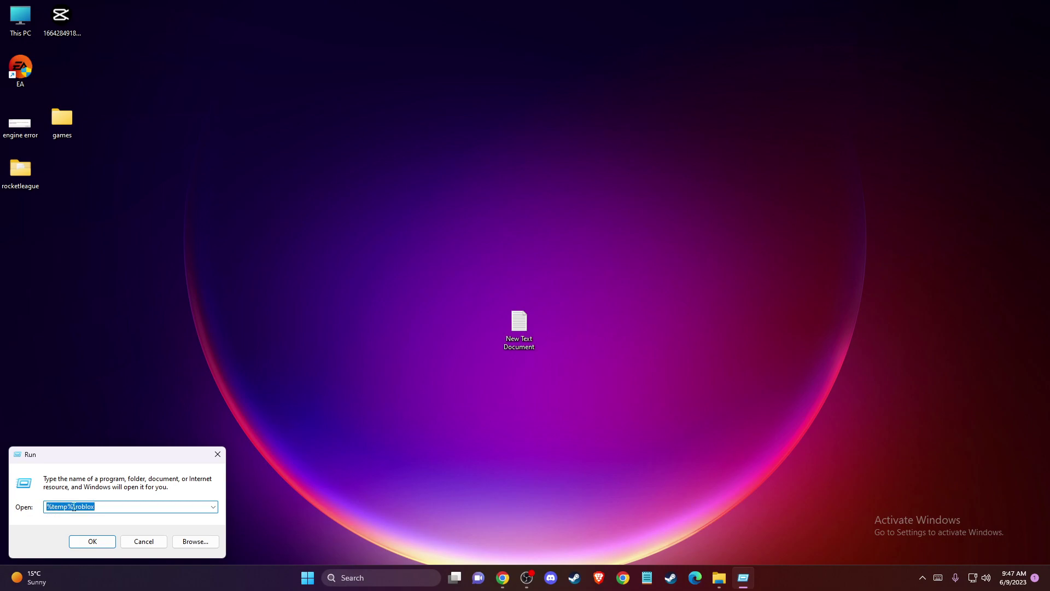
{"action": "left_click", "coordinate": [92, 541]}
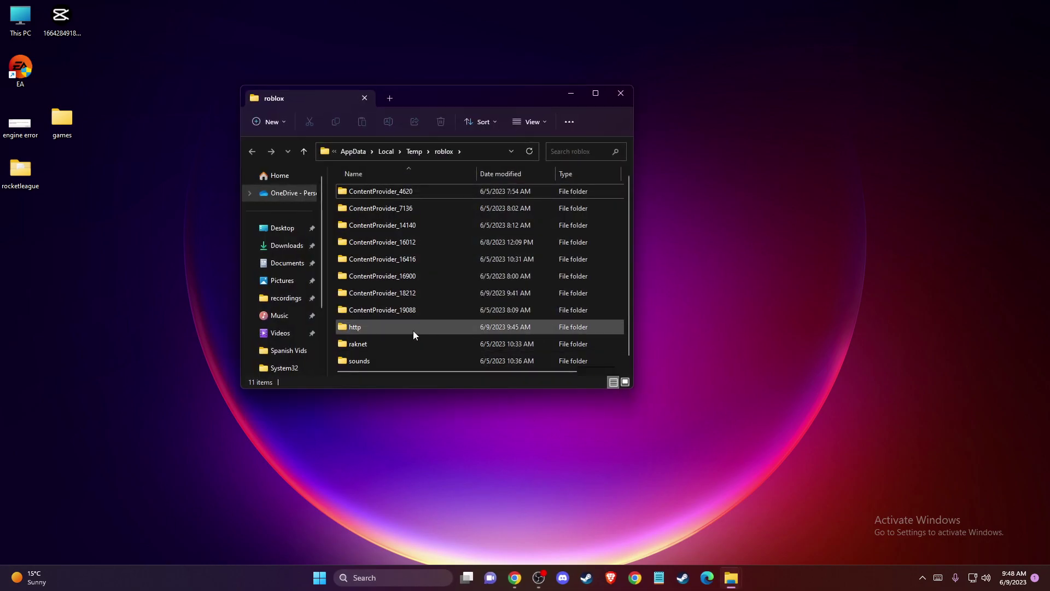
{"action": "scroll", "coordinate": [414, 328], "scroll_direction": "down", "scroll_amount": 1}
{"action": "scroll", "coordinate": [422, 328], "scroll_direction": "up", "scroll_amount": 1}
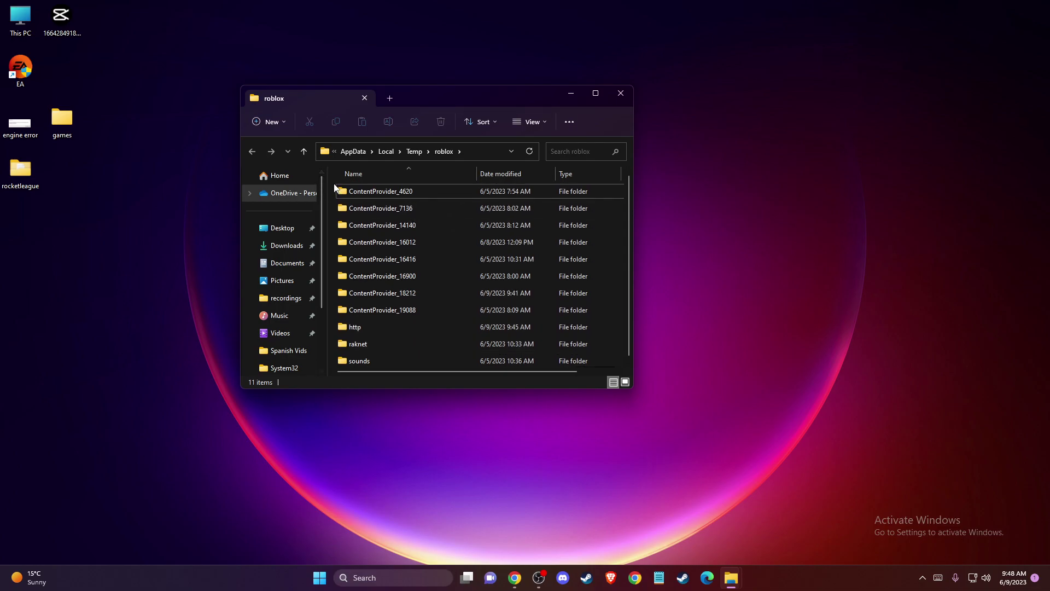
{"action": "left_click_drag", "start_coordinate": [338, 197], "coordinate": [411, 435]}
{"action": "right_click", "coordinate": [389, 274]}
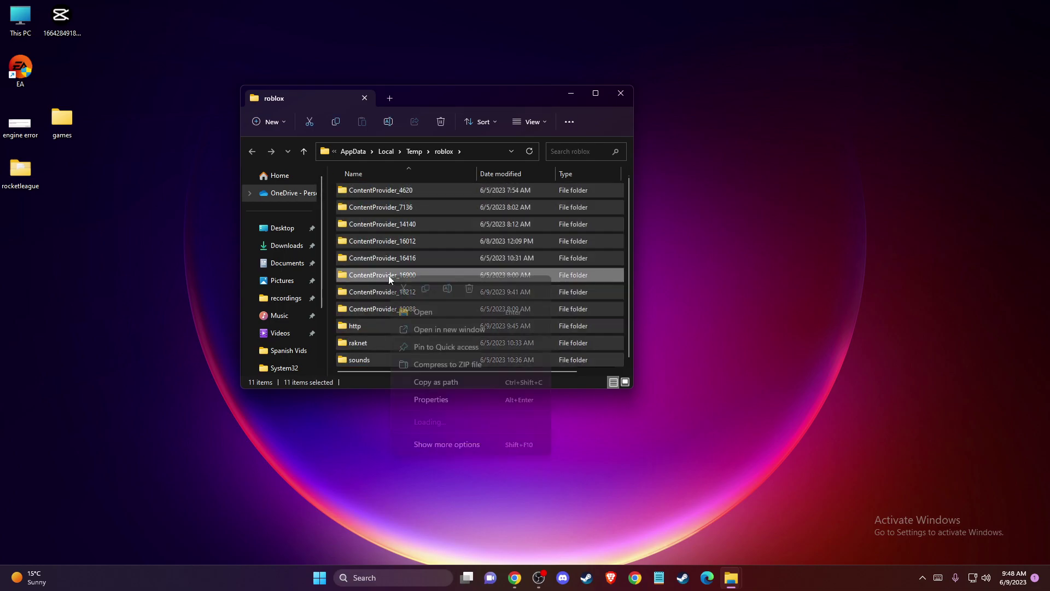
{"action": "left_click", "coordinate": [468, 289]}
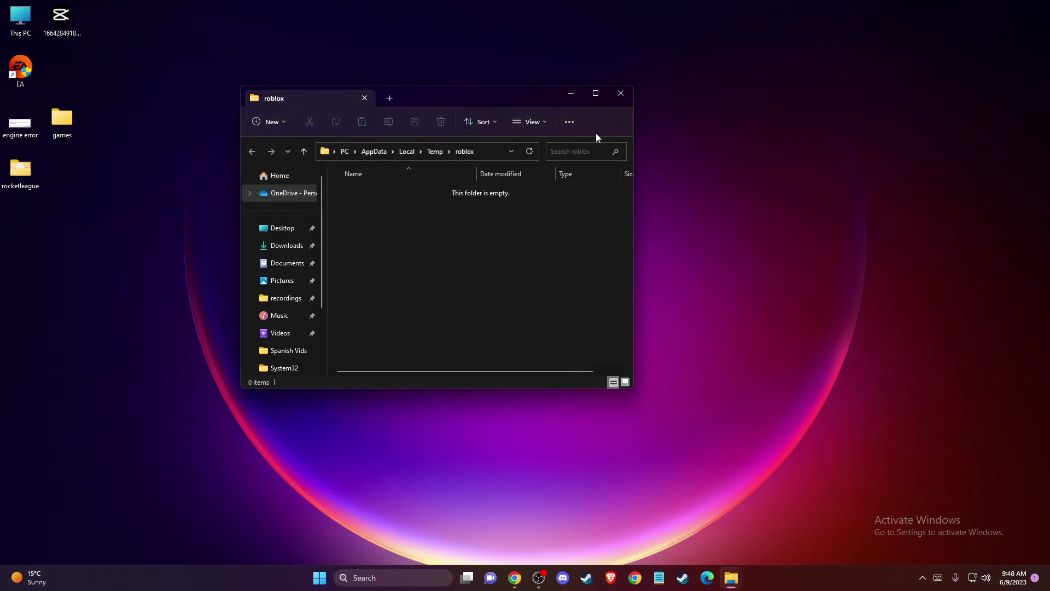
{"action": "left_click", "coordinate": [621, 94]}
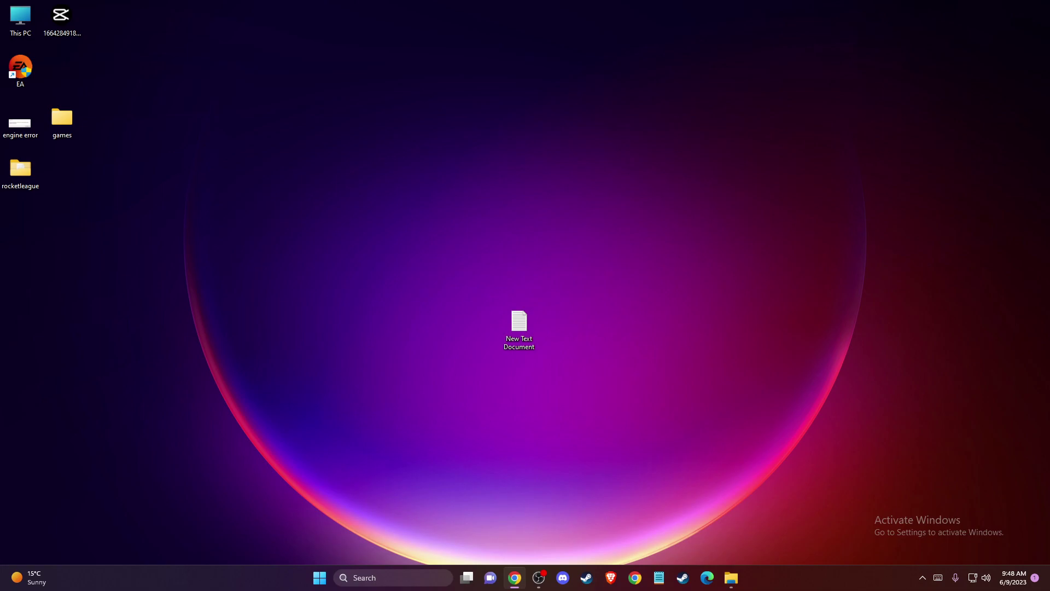
Find Roblox Player and open its install folder under Versions\version-21bedf9513a74867
{"action": "left_click", "coordinate": [377, 577]}
{"action": "type", "text": "roblox"}
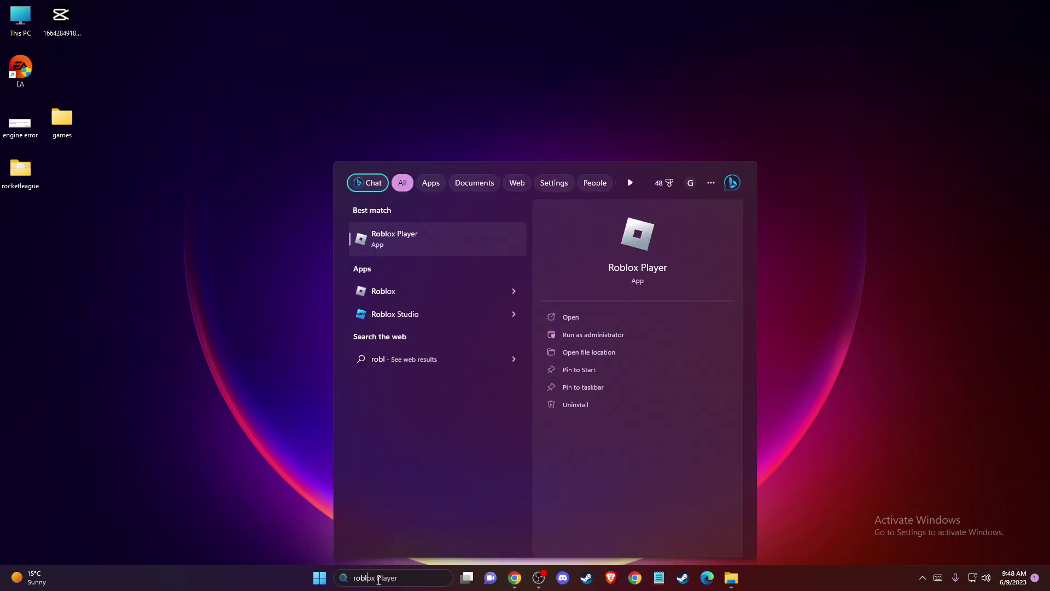
{"action": "right_click", "coordinate": [403, 246]}
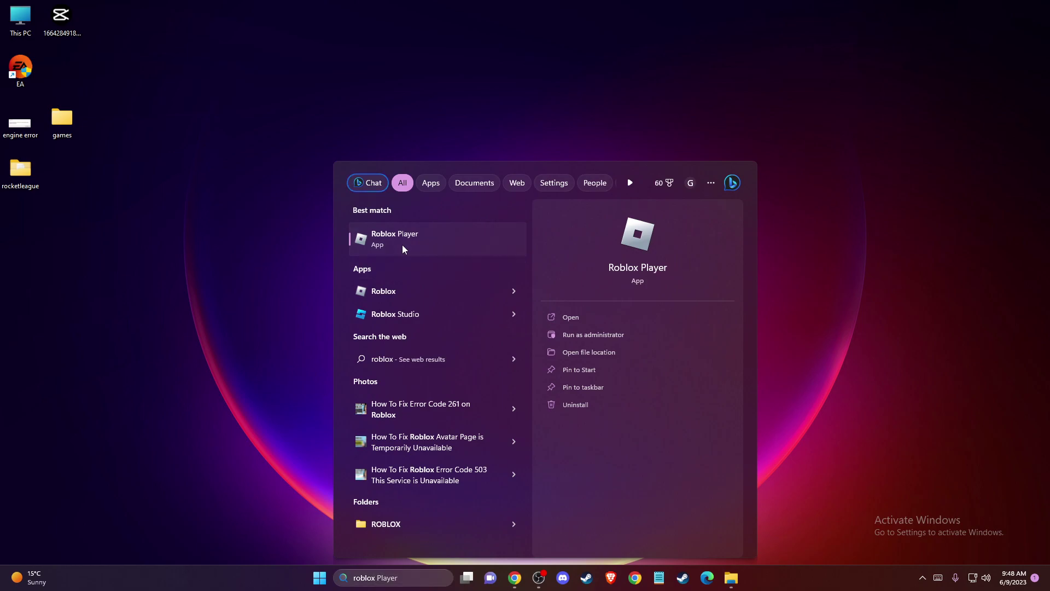
{"action": "left_click", "coordinate": [449, 280]}
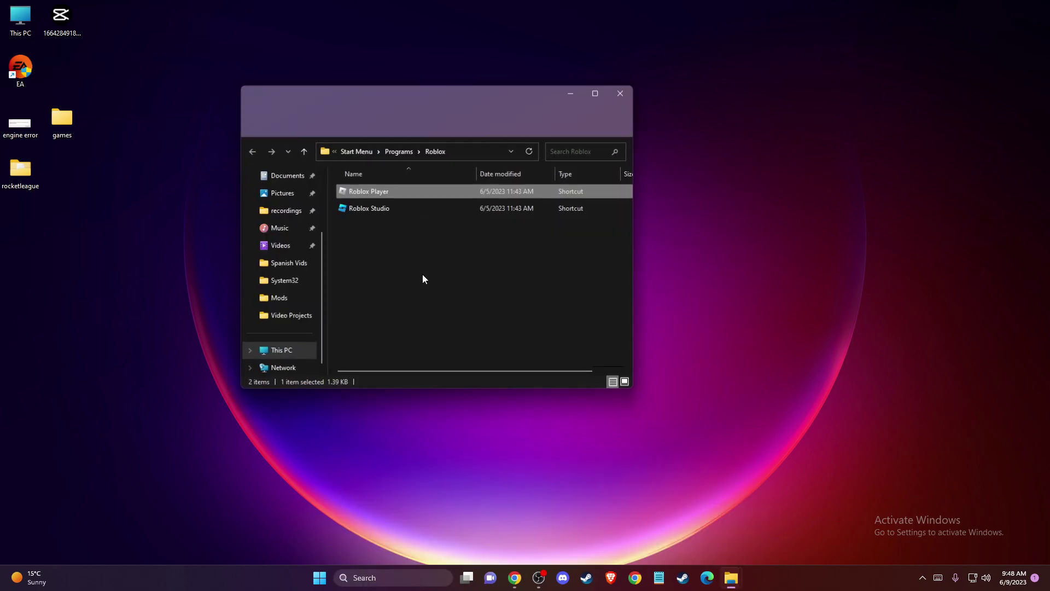
{"action": "right_click", "coordinate": [359, 192]}
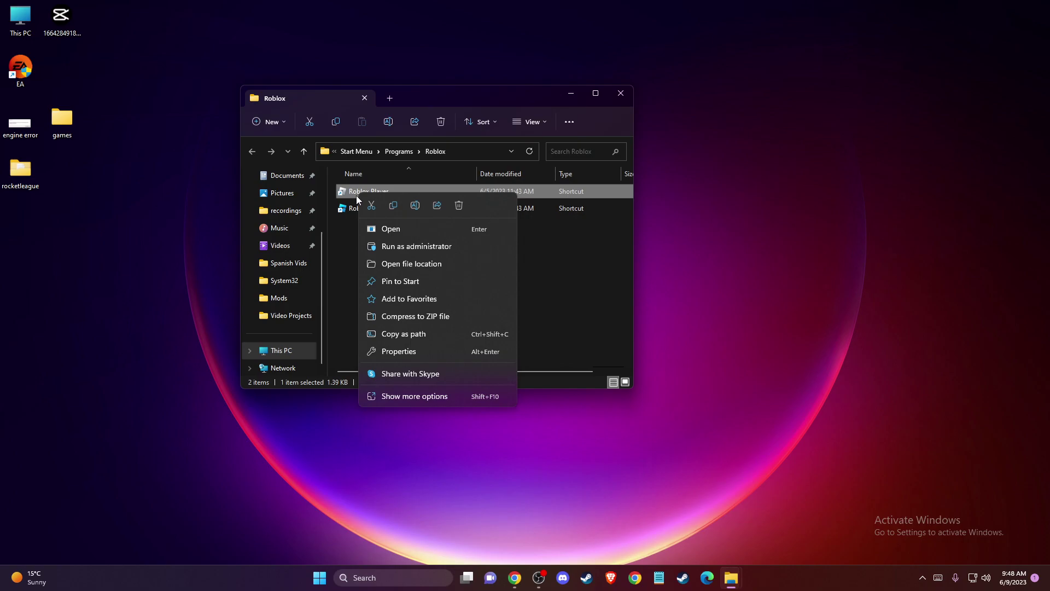
{"action": "left_click", "coordinate": [421, 263]}
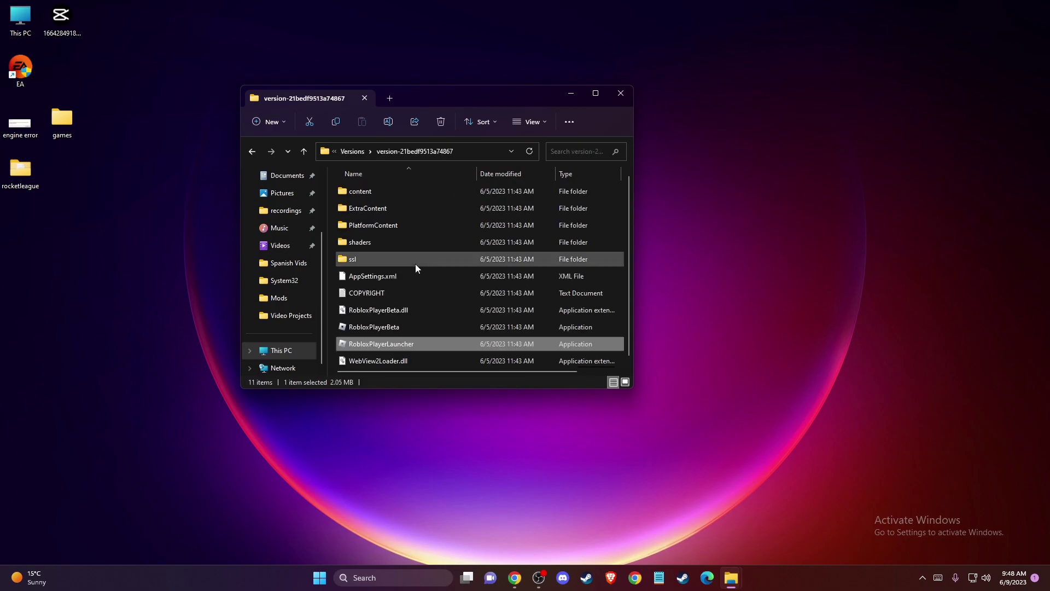
Review RobloxPlayerLauncher's Compatibility properties and cancel without changes
{"action": "right_click", "coordinate": [355, 346]}
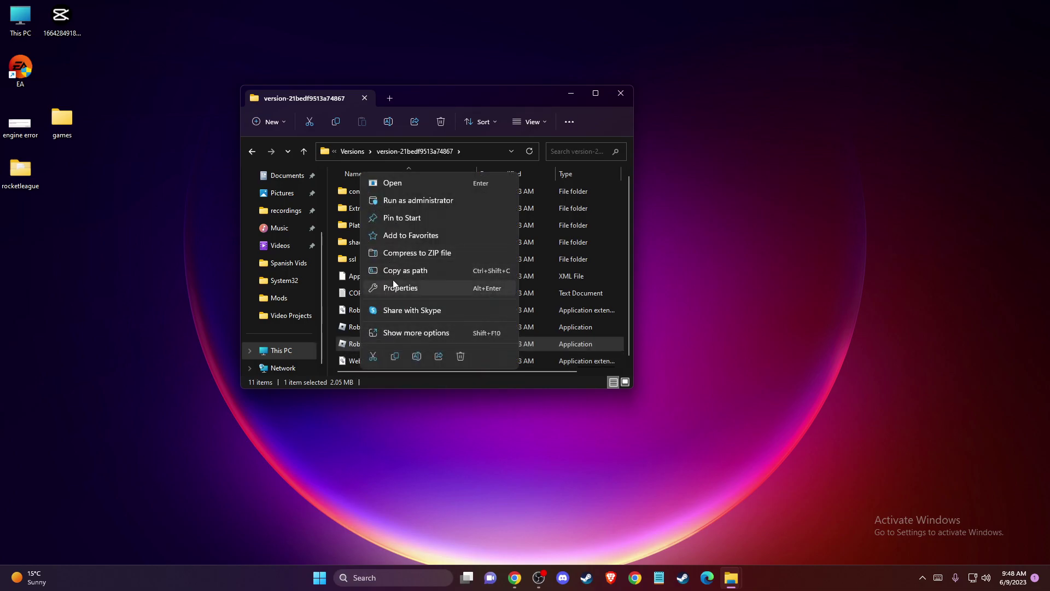
{"action": "left_click", "coordinate": [405, 287]}
{"action": "left_click", "coordinate": [463, 287]}
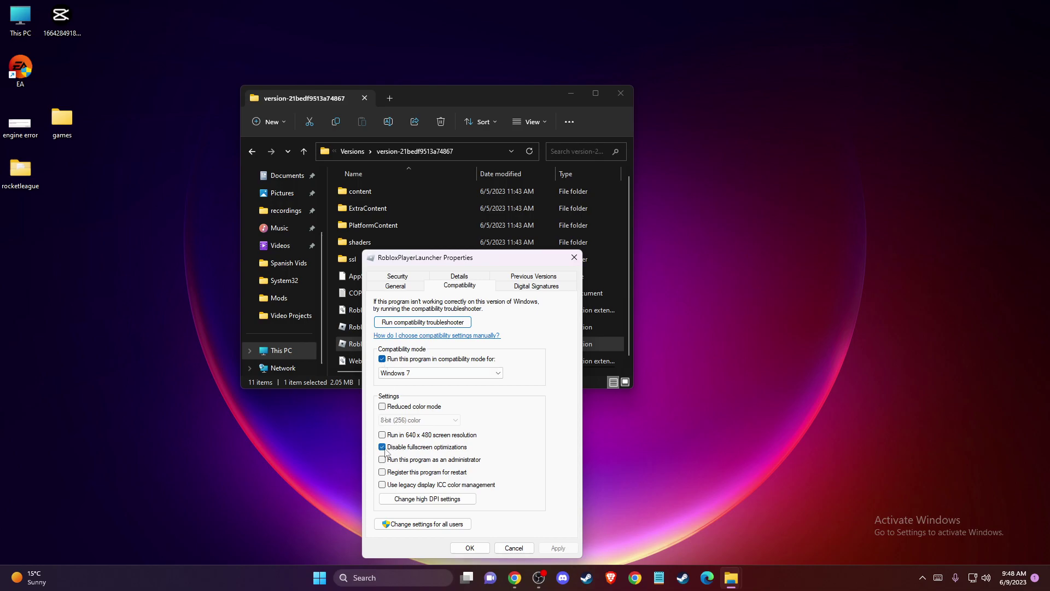
{"action": "left_click", "coordinate": [512, 548]}
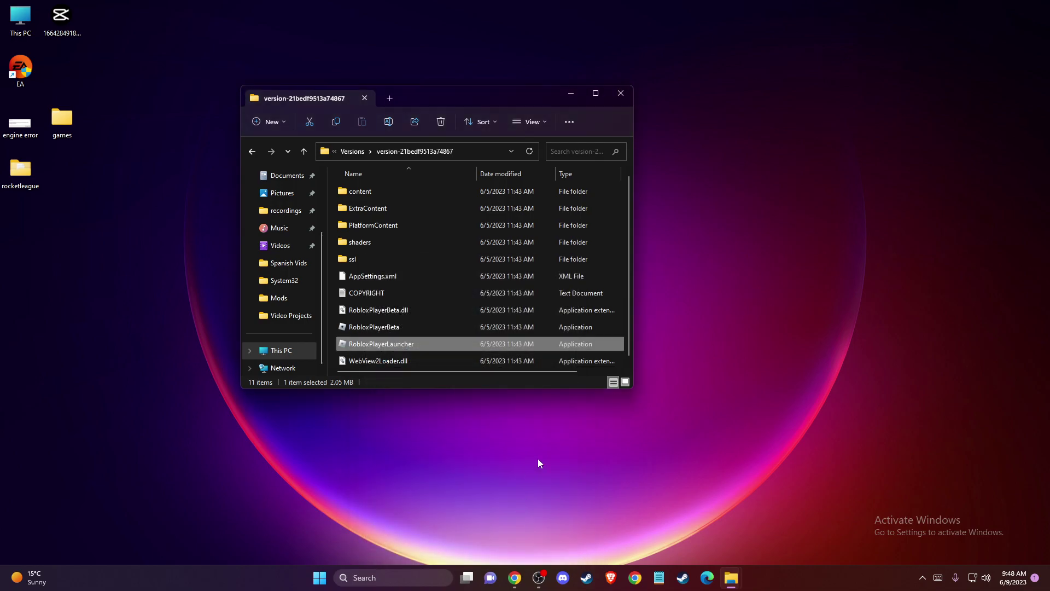
Close the Roblox version folder window in File Explorer
{"action": "left_click", "coordinate": [622, 98]}
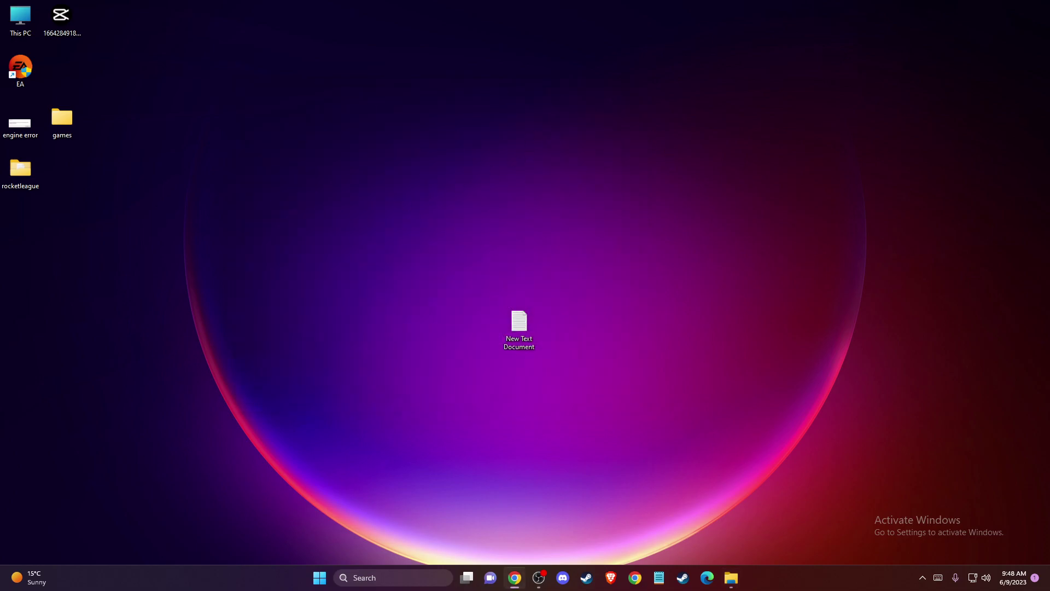